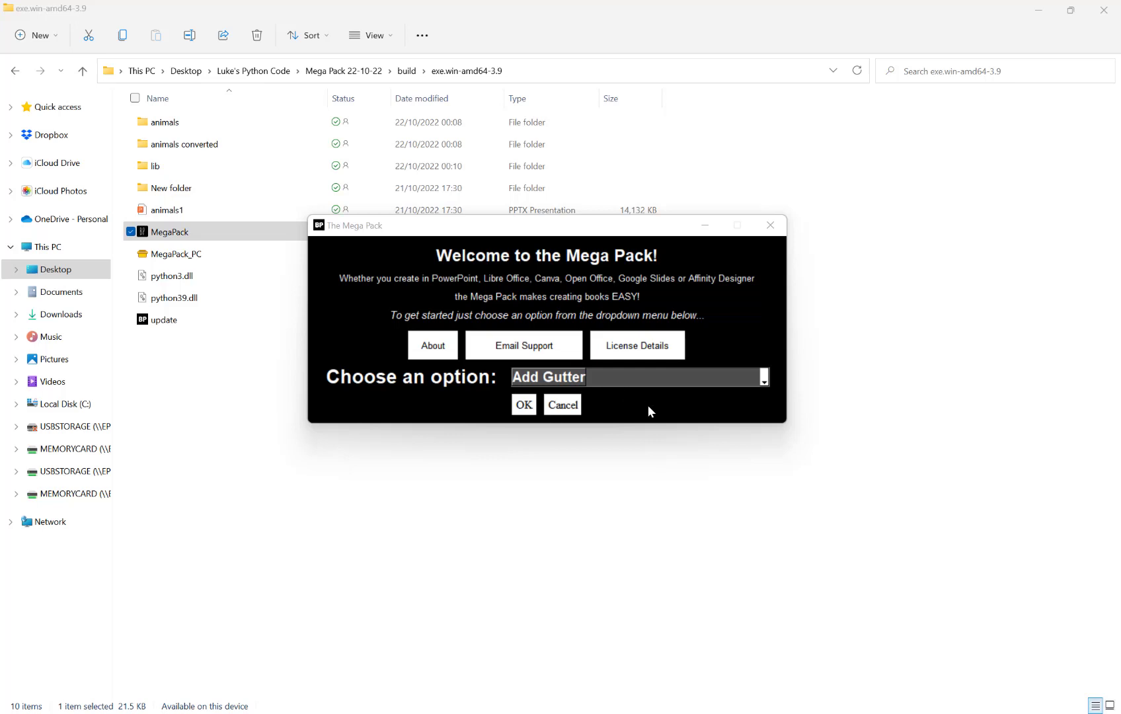
# Step: Choose the Daily Planner option in the Mega Pack and open its setup window
pyautogui.click(587, 378)
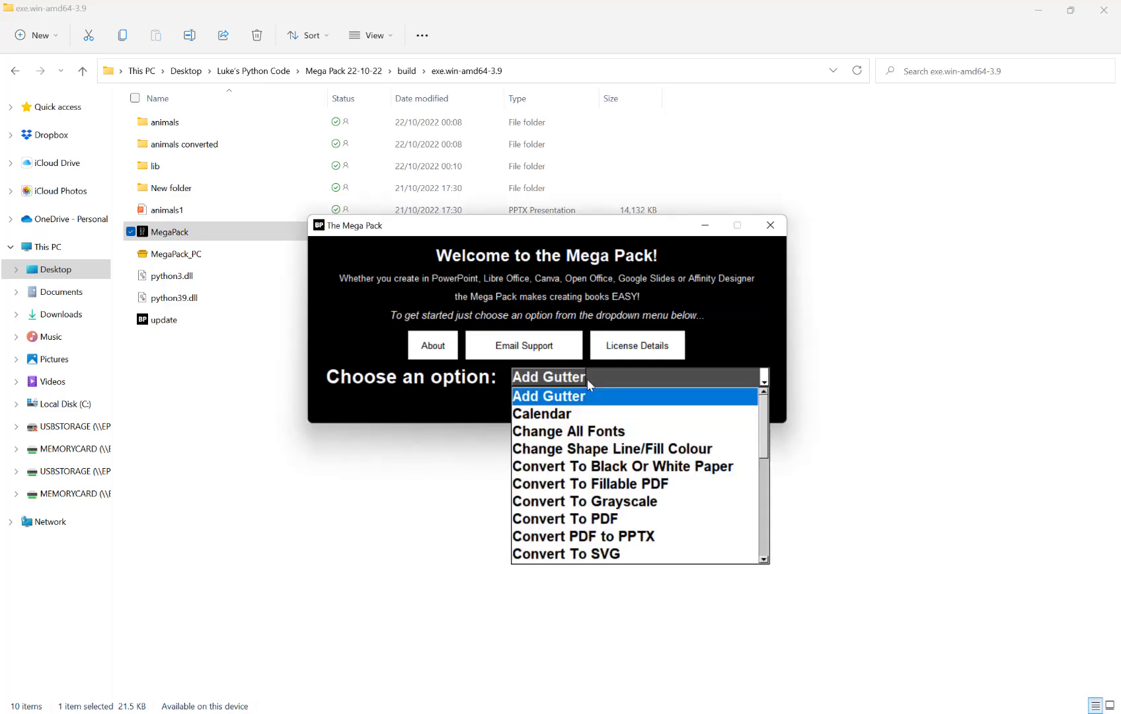
pyautogui.click(764, 560)
pyautogui.click(764, 559)
pyautogui.click(764, 559)
pyautogui.click(764, 560)
pyautogui.click(764, 560)
pyautogui.click(764, 560)
pyautogui.click(764, 559)
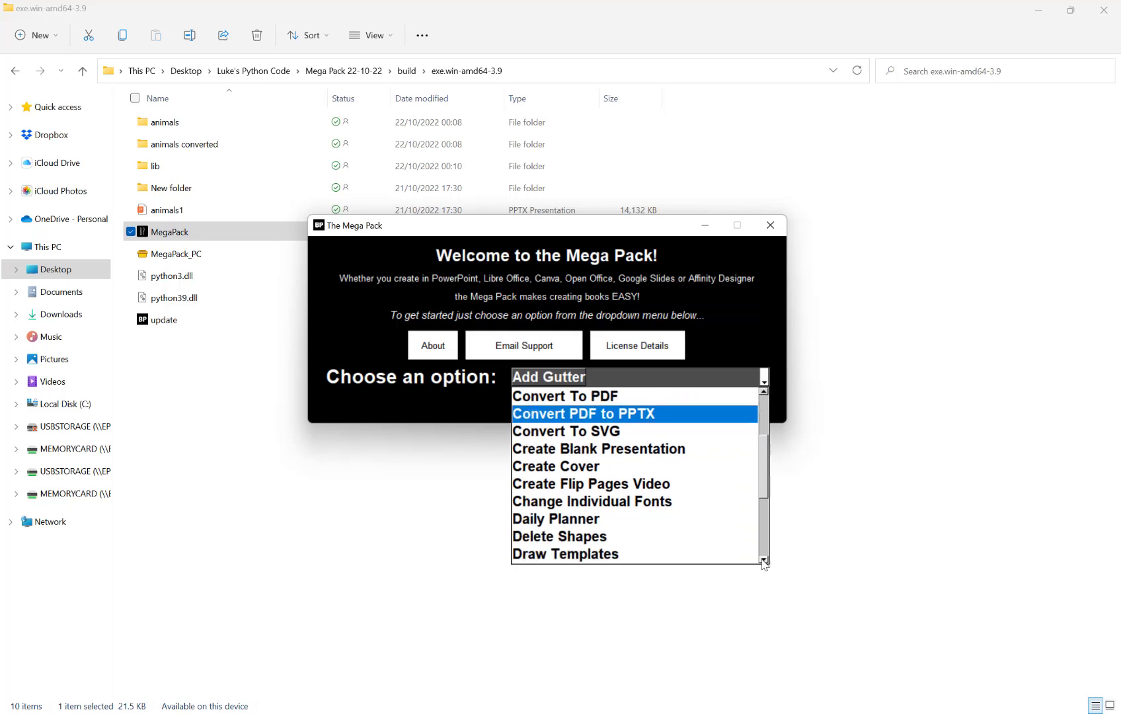
pyautogui.click(578, 520)
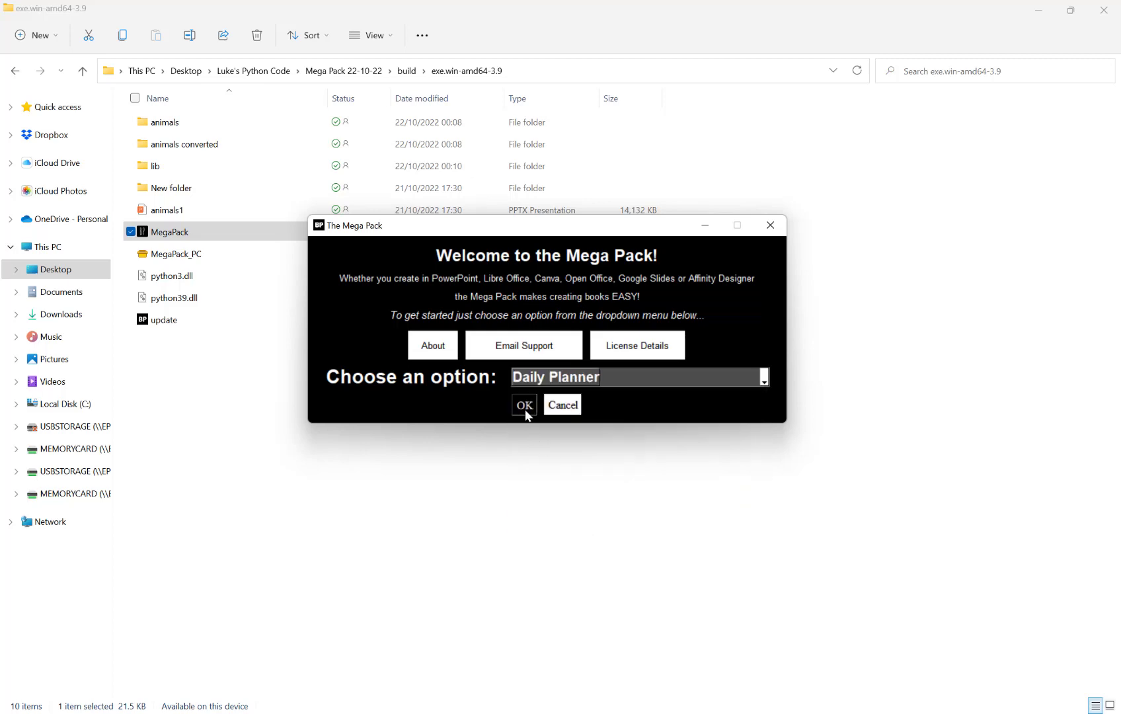
pyautogui.click(524, 406)
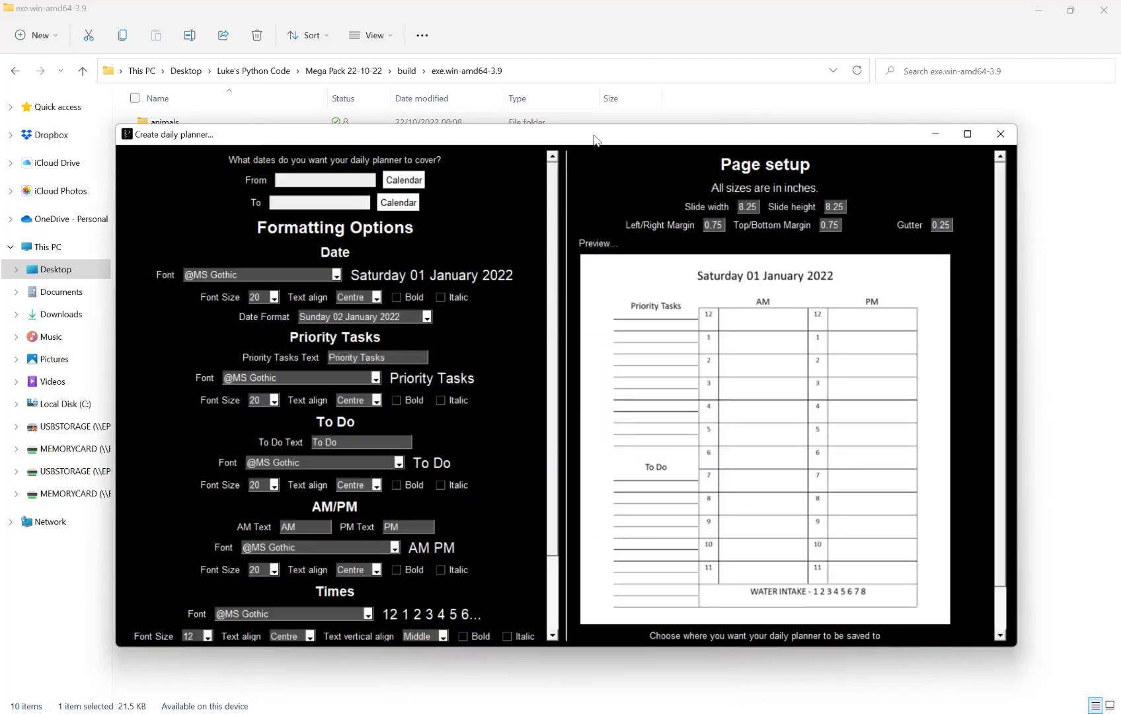
pyautogui.moveTo(592, 139); pyautogui.dragTo(591, 159)
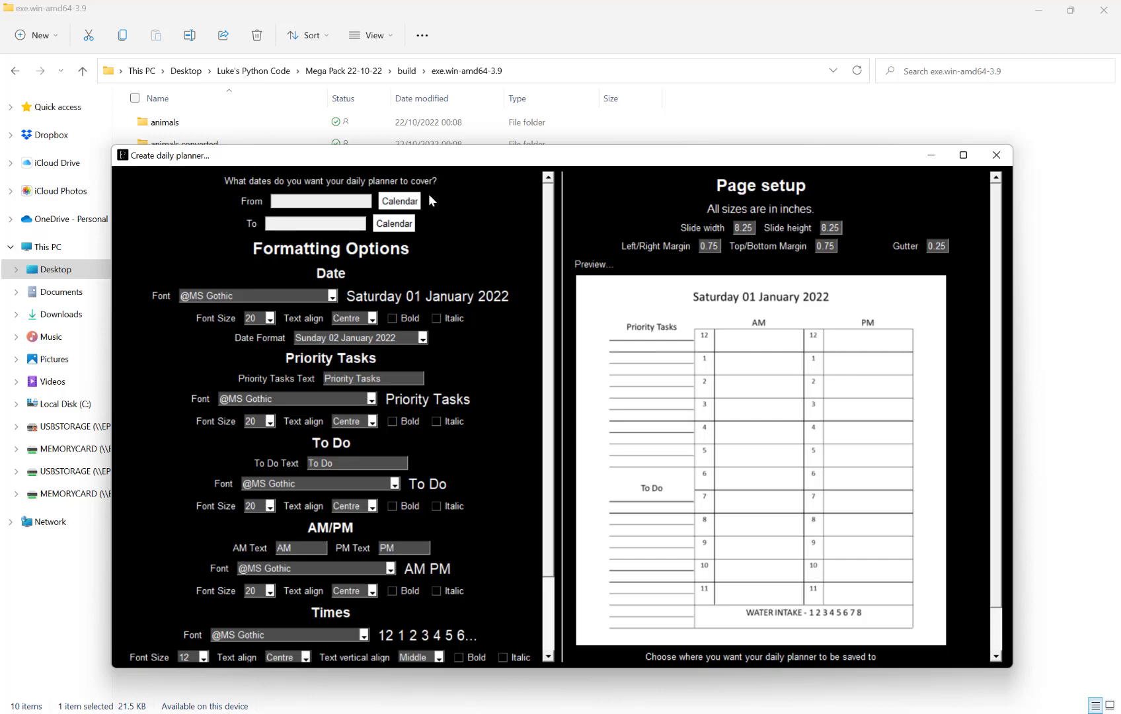
# Step: Set the daily planner's start date to 1 January 2023
pyautogui.click(400, 200)
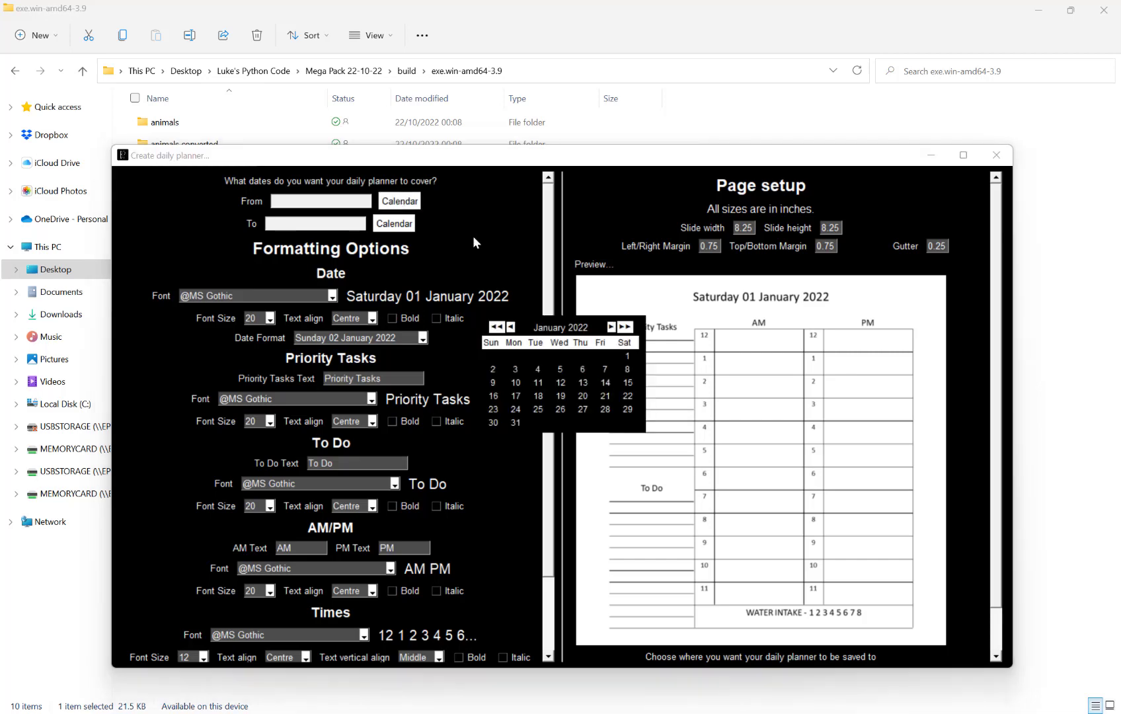
pyautogui.click(494, 327)
pyautogui.click(494, 327)
pyautogui.click(493, 327)
pyautogui.click(493, 326)
pyautogui.click(493, 326)
pyautogui.click(494, 326)
pyautogui.click(494, 327)
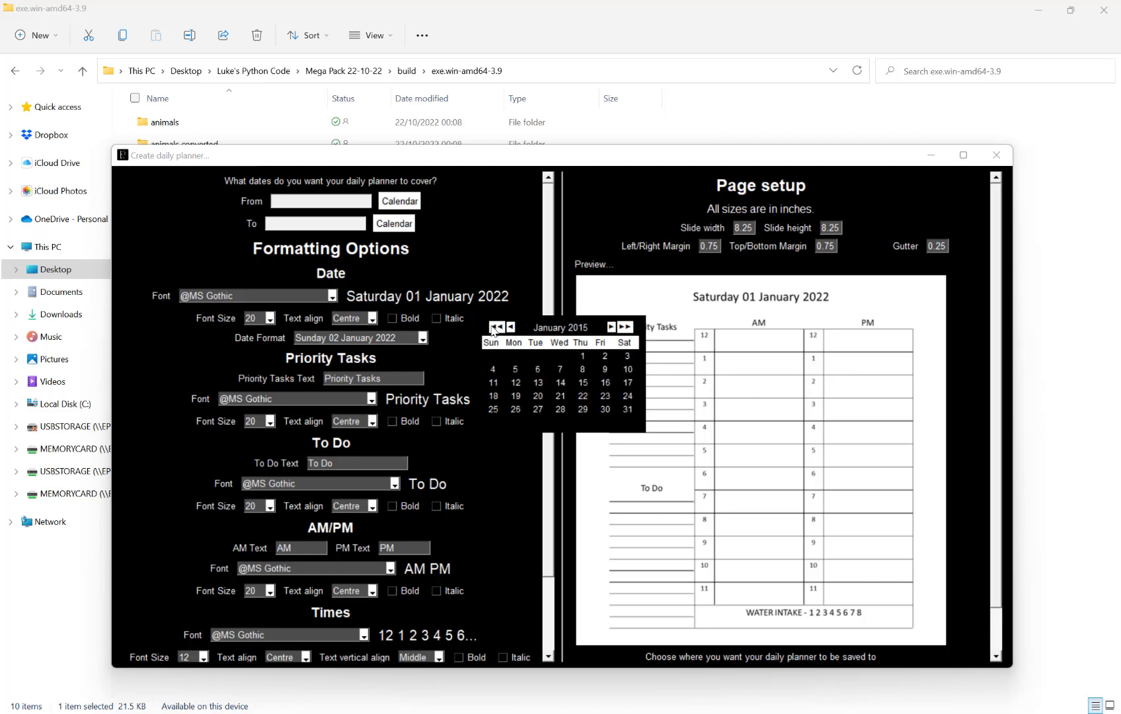
pyautogui.click(493, 326)
pyautogui.click(625, 327)
pyautogui.click(624, 326)
pyautogui.click(625, 327)
pyautogui.click(625, 326)
pyautogui.click(625, 326)
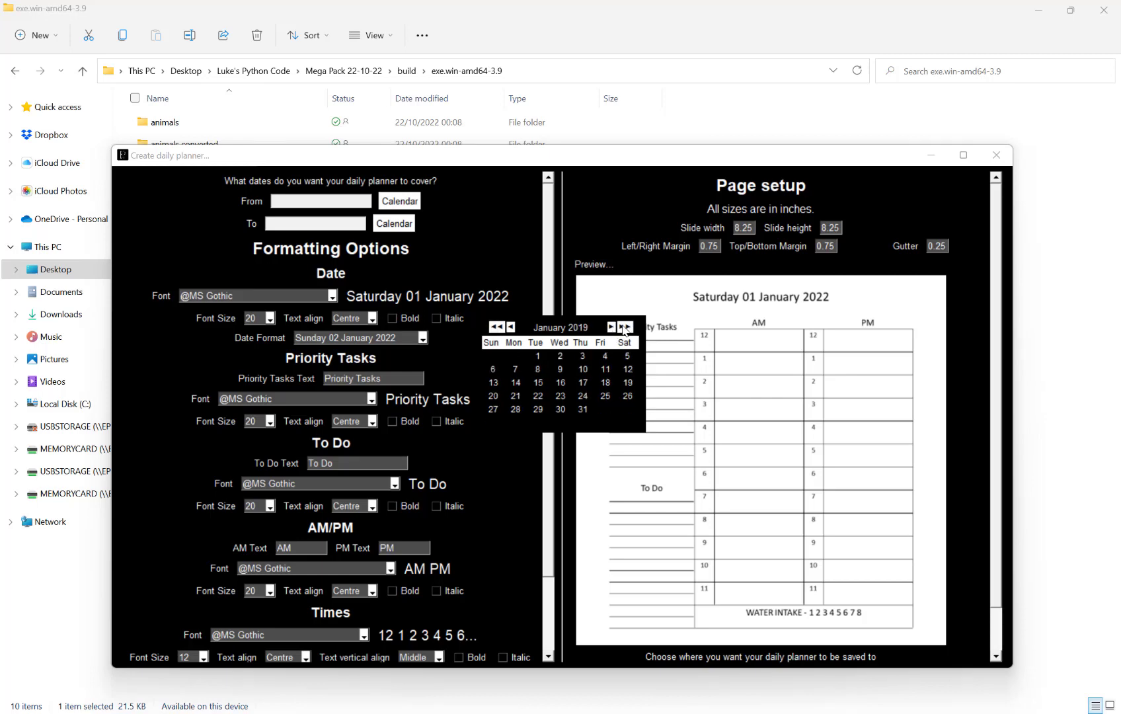
pyautogui.click(625, 326)
pyautogui.click(624, 327)
pyautogui.click(625, 326)
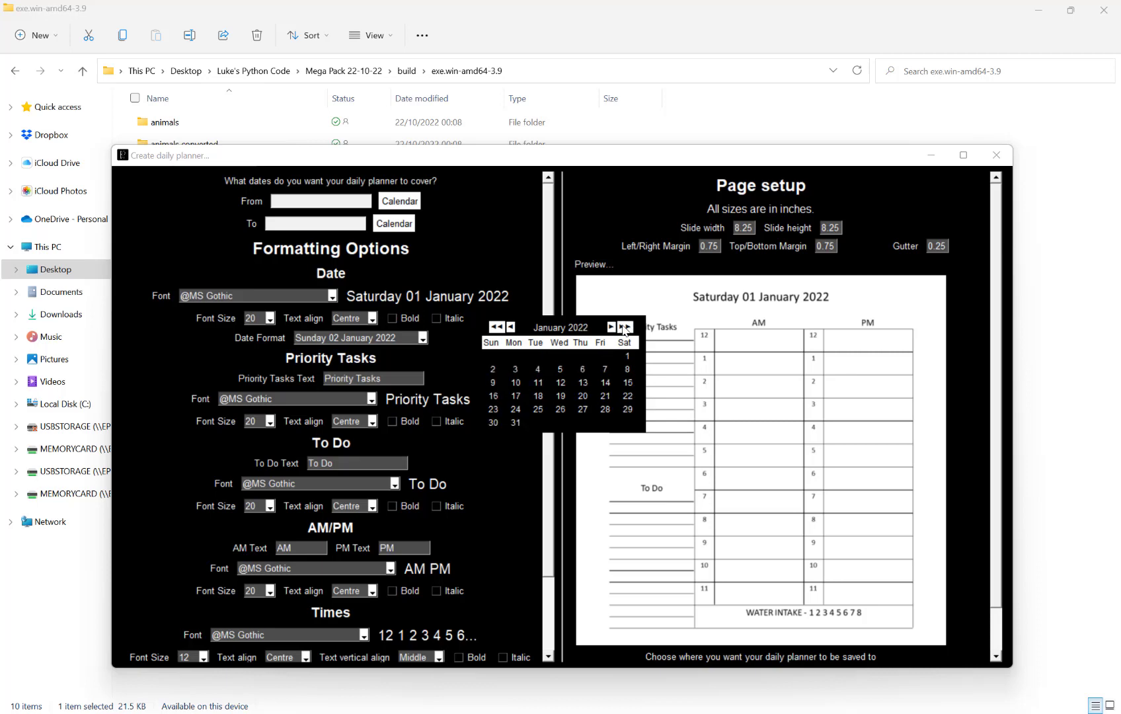
pyautogui.click(624, 327)
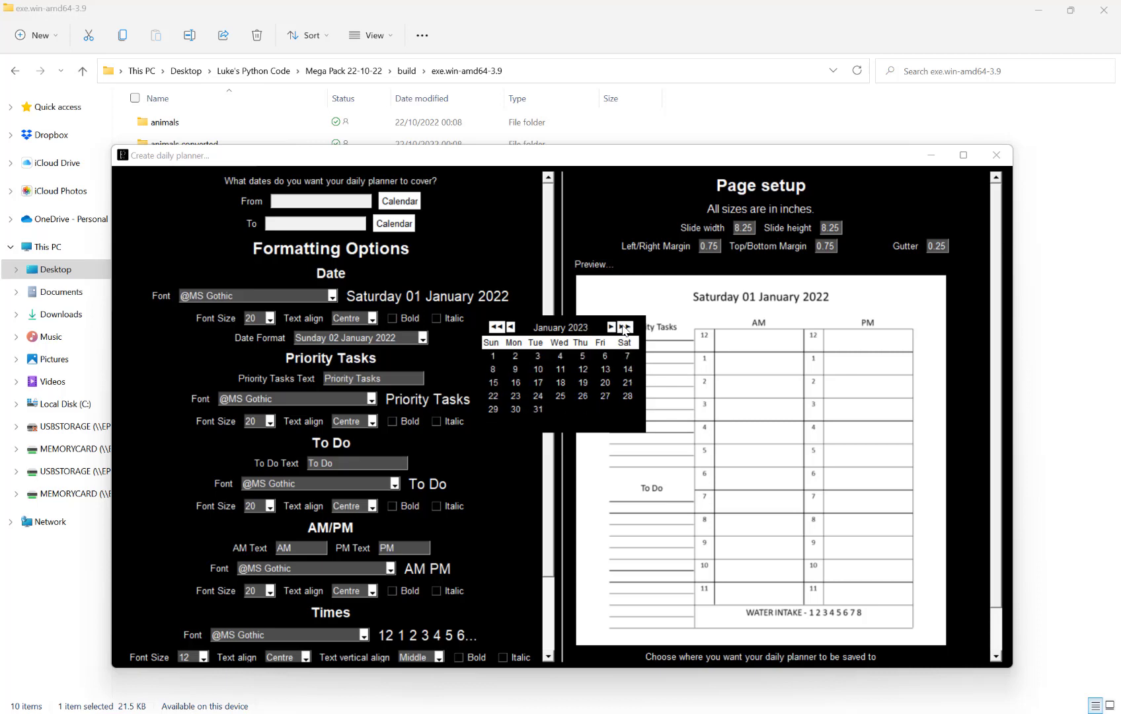
pyautogui.click(492, 354)
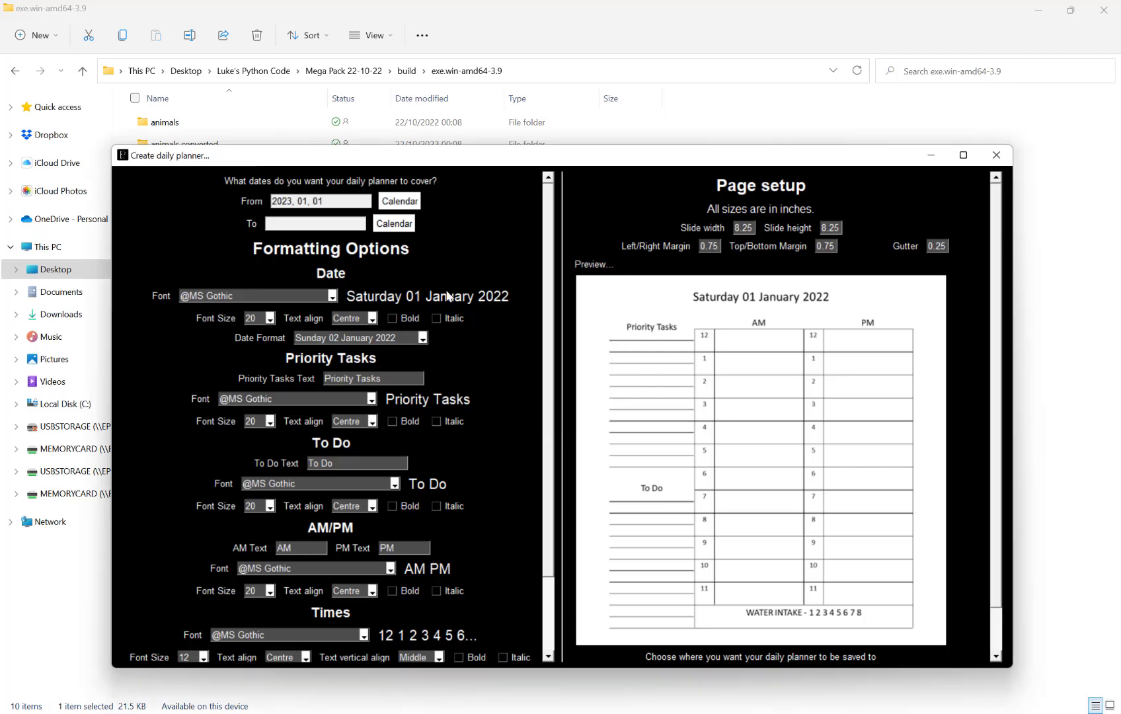
# Step: Set the daily planner's end date to 31 December 2023
pyautogui.click(386, 227)
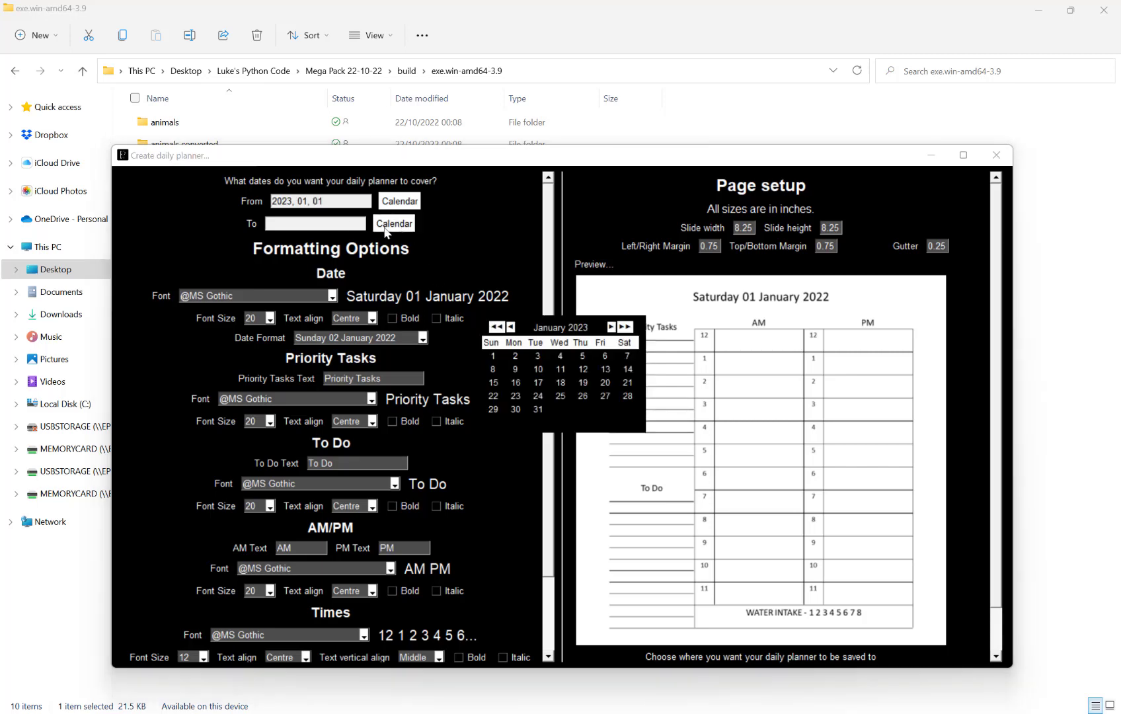
pyautogui.click(626, 326)
pyautogui.click(512, 327)
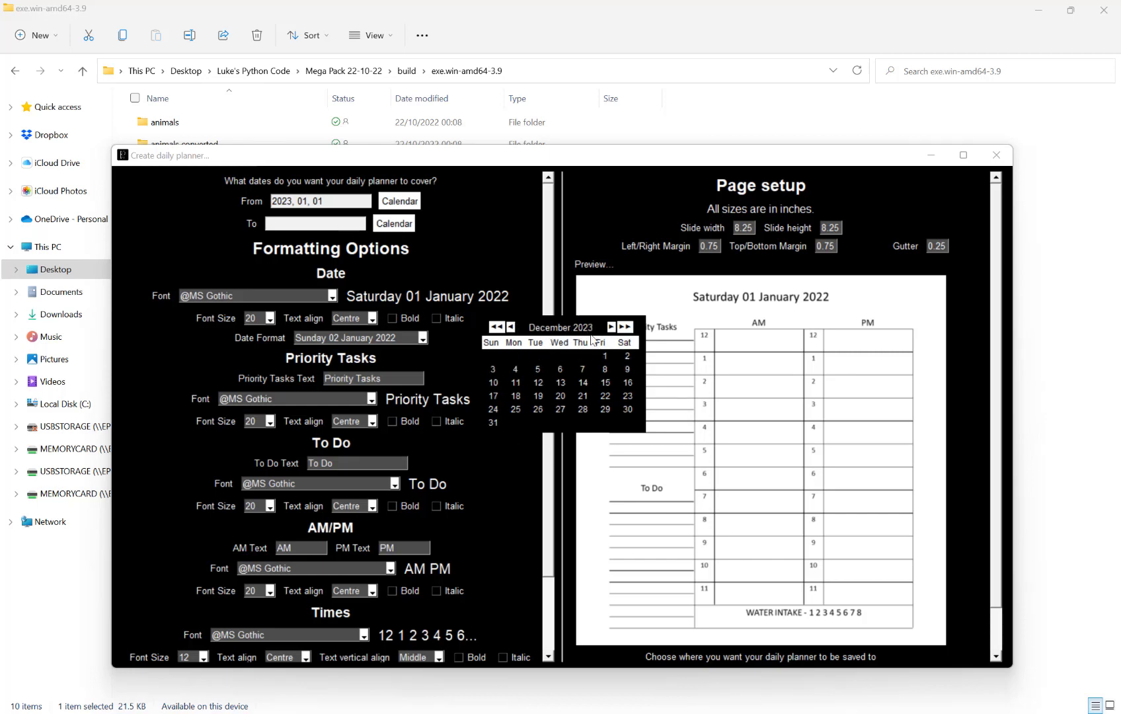
pyautogui.click(493, 423)
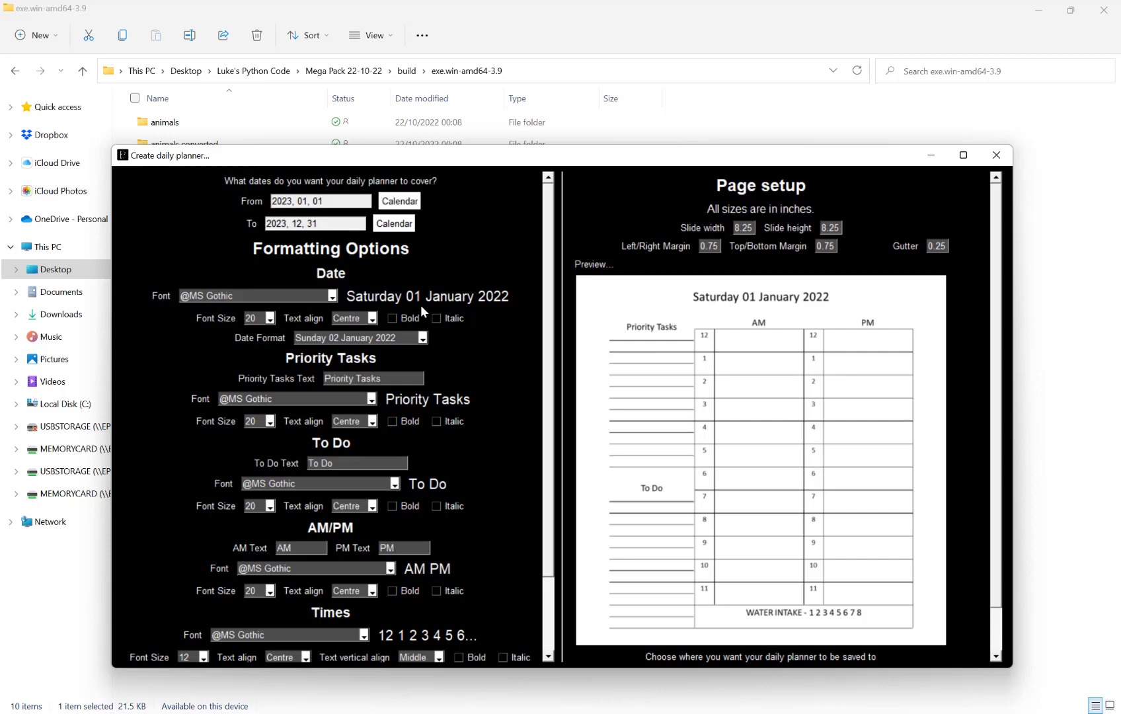
# Step: Try Cascadia Code ExtraLight as the font for the date heading
pyautogui.click(325, 296)
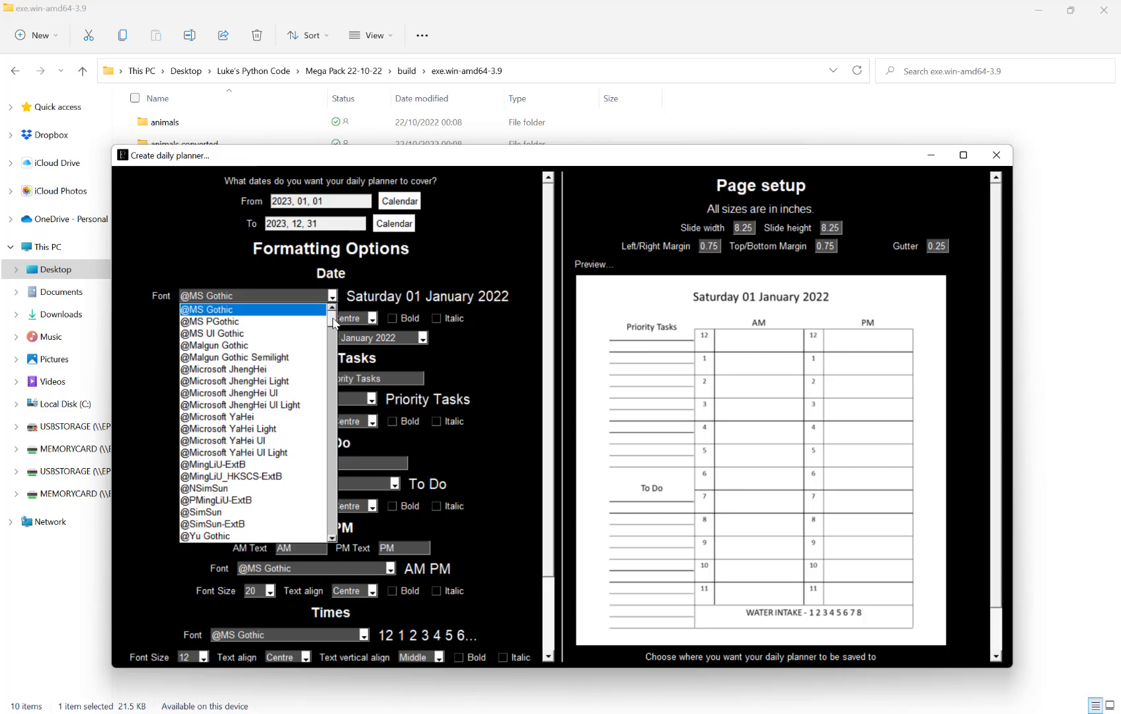
pyautogui.moveTo(334, 322); pyautogui.dragTo(333, 363)
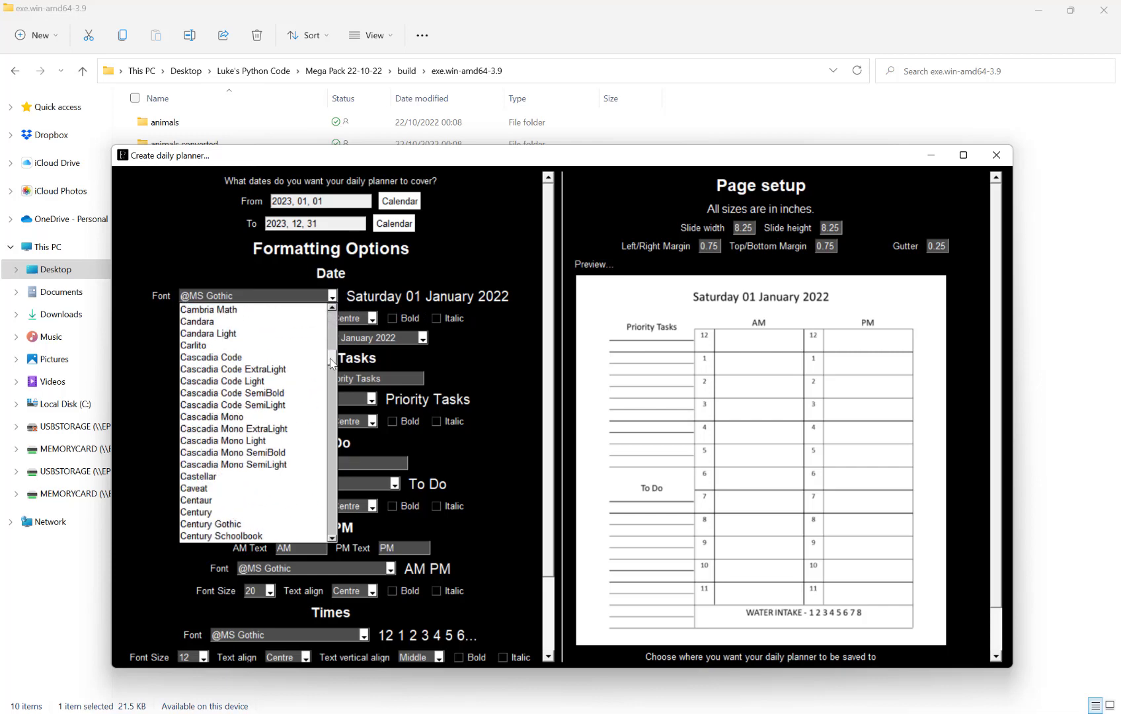
pyautogui.click(280, 368)
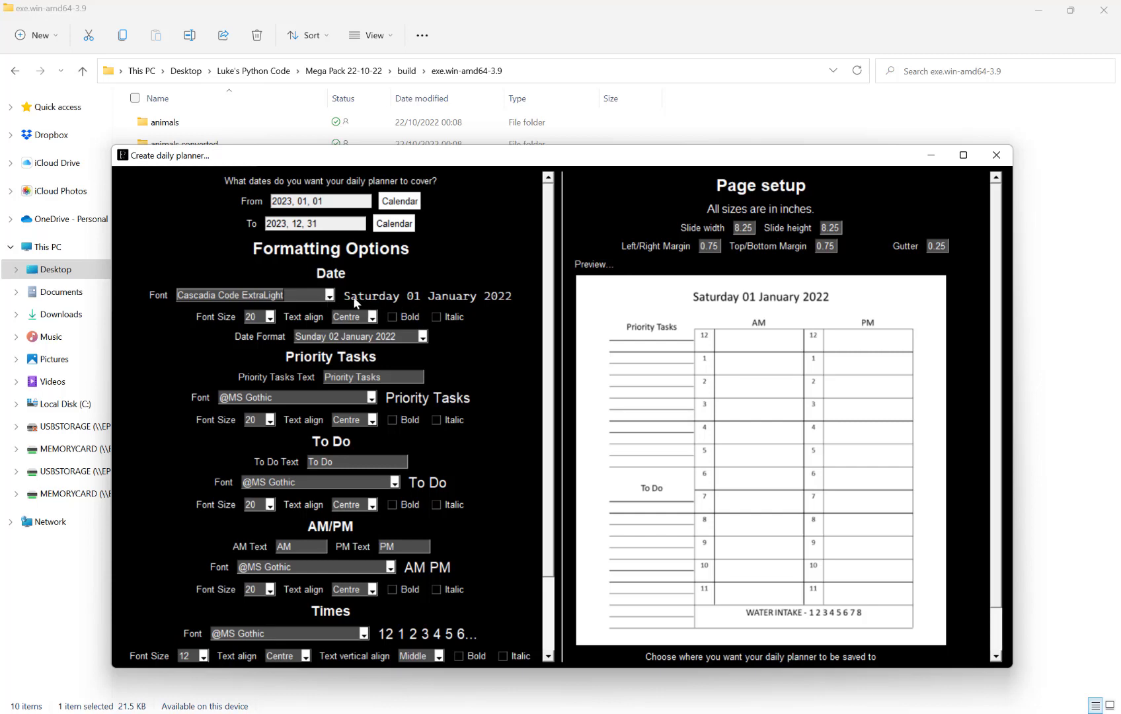
# Step: Set the date heading's font to Coves
pyautogui.click(304, 295)
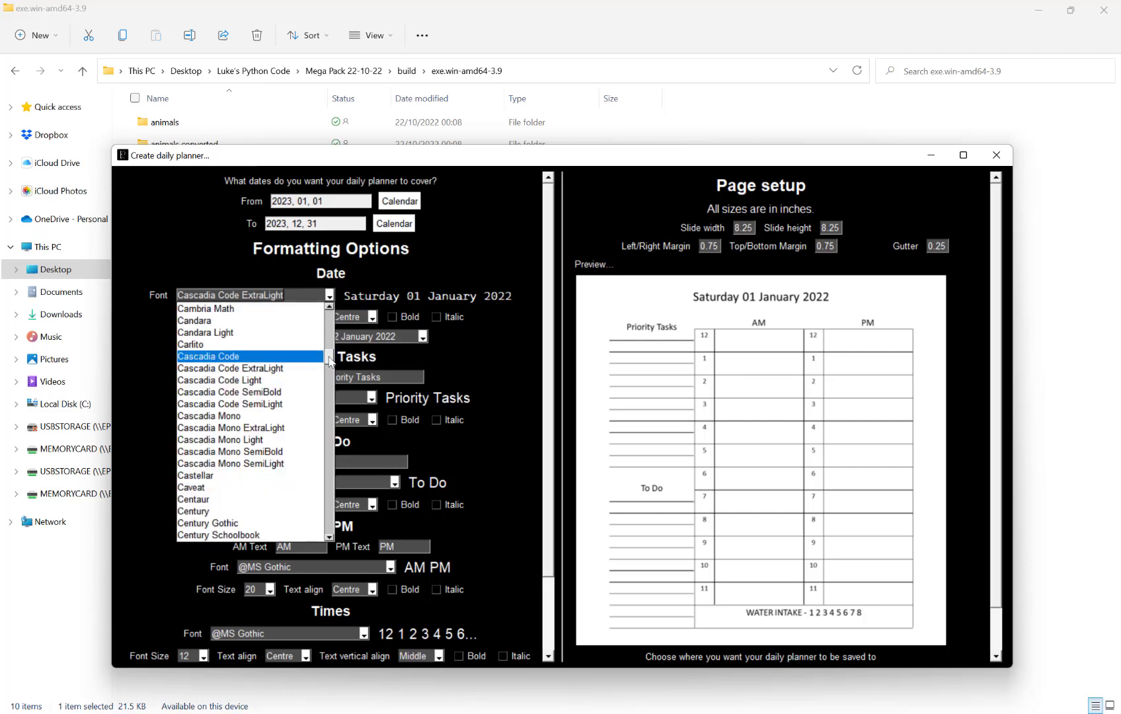
pyautogui.moveTo(329, 364); pyautogui.dragTo(330, 387)
pyautogui.click(198, 383)
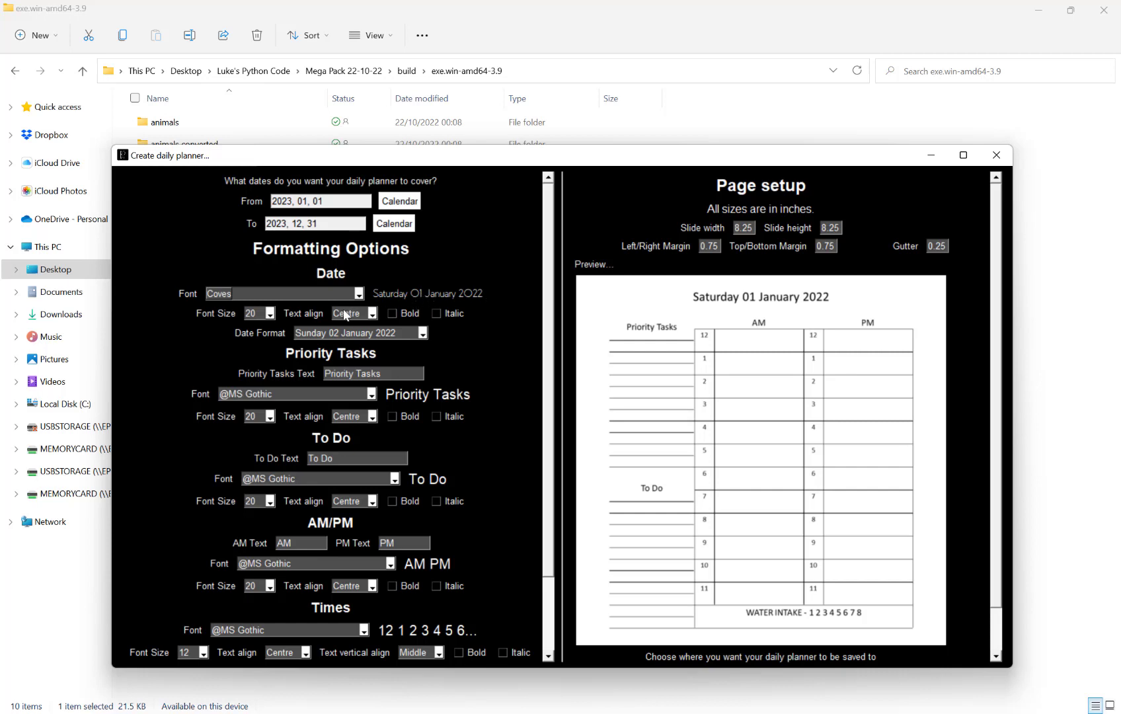
# Step: Check the date heading's size and alignment options, and choose the date format "Sunday 02 January 2022"
pyautogui.click(259, 312)
pyautogui.click(311, 312)
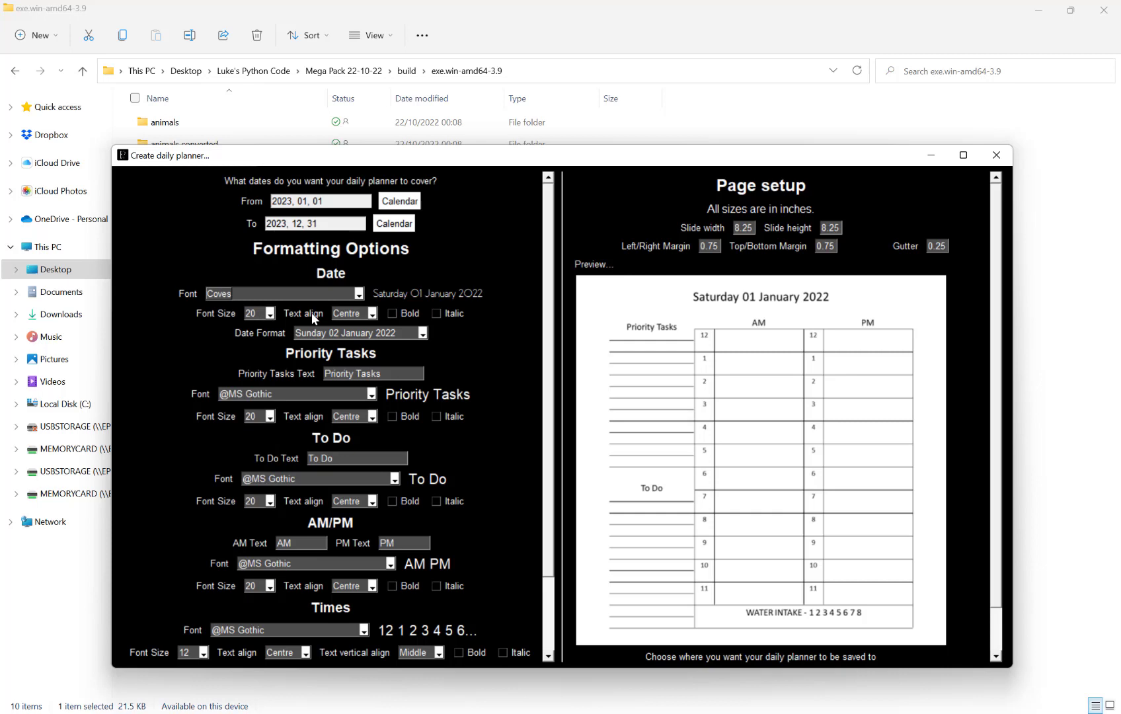
pyautogui.click(348, 316)
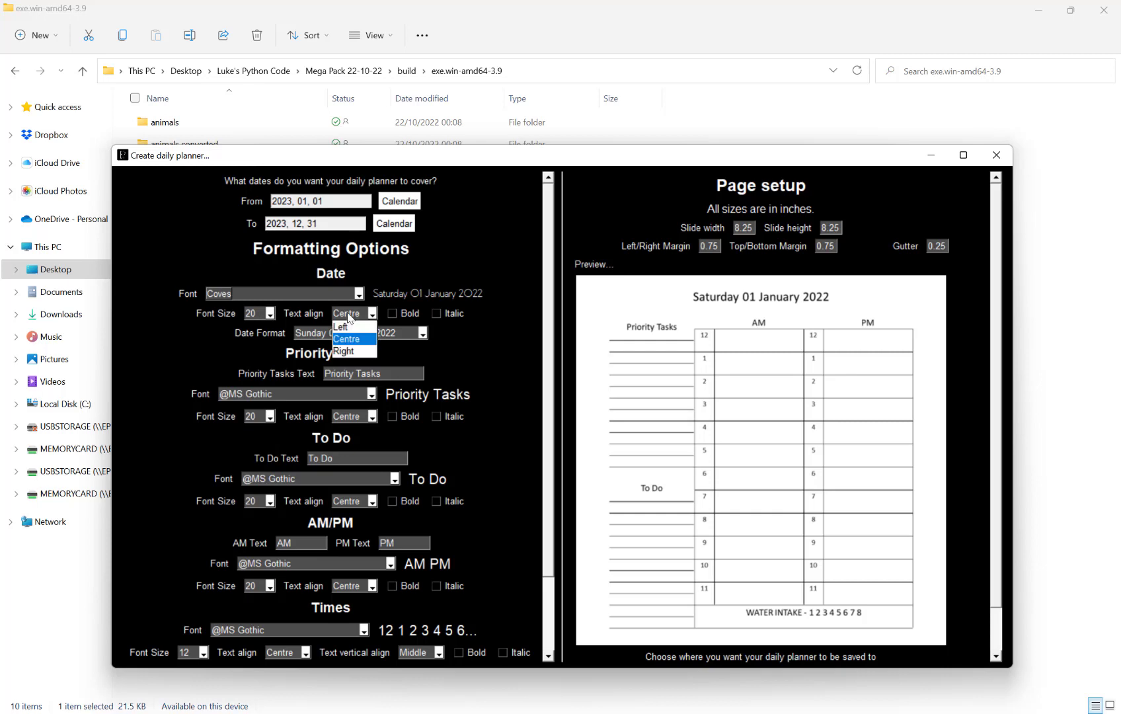
pyautogui.click(408, 317)
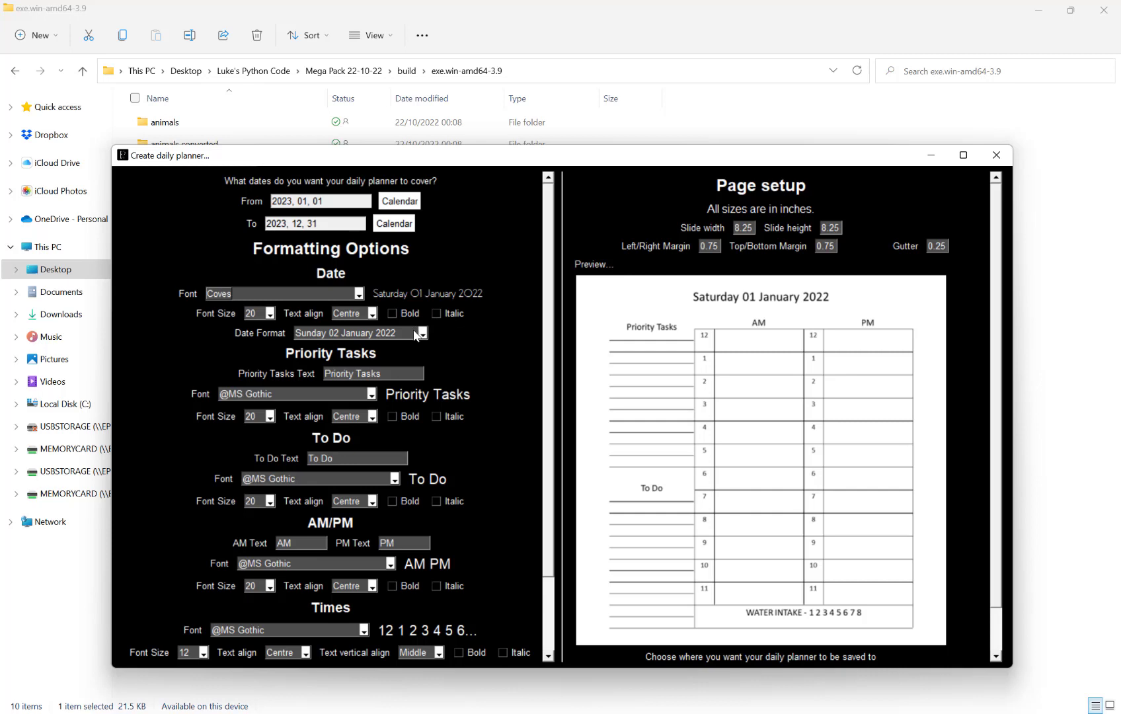
pyautogui.click(416, 334)
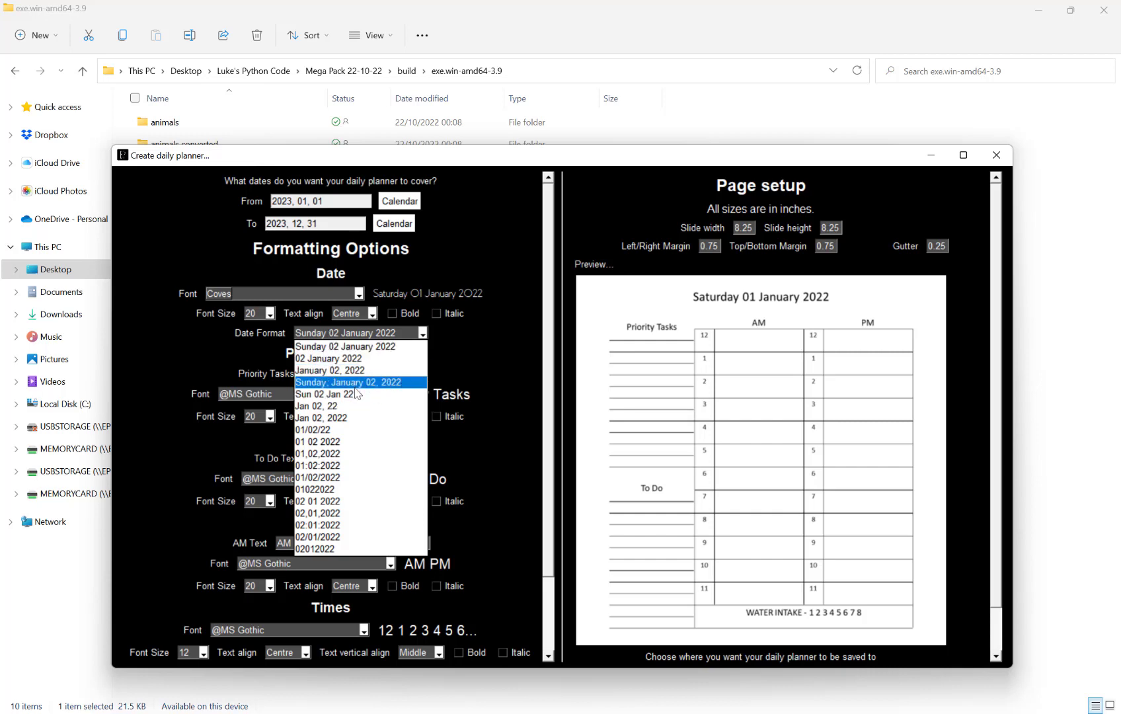
pyautogui.click(363, 346)
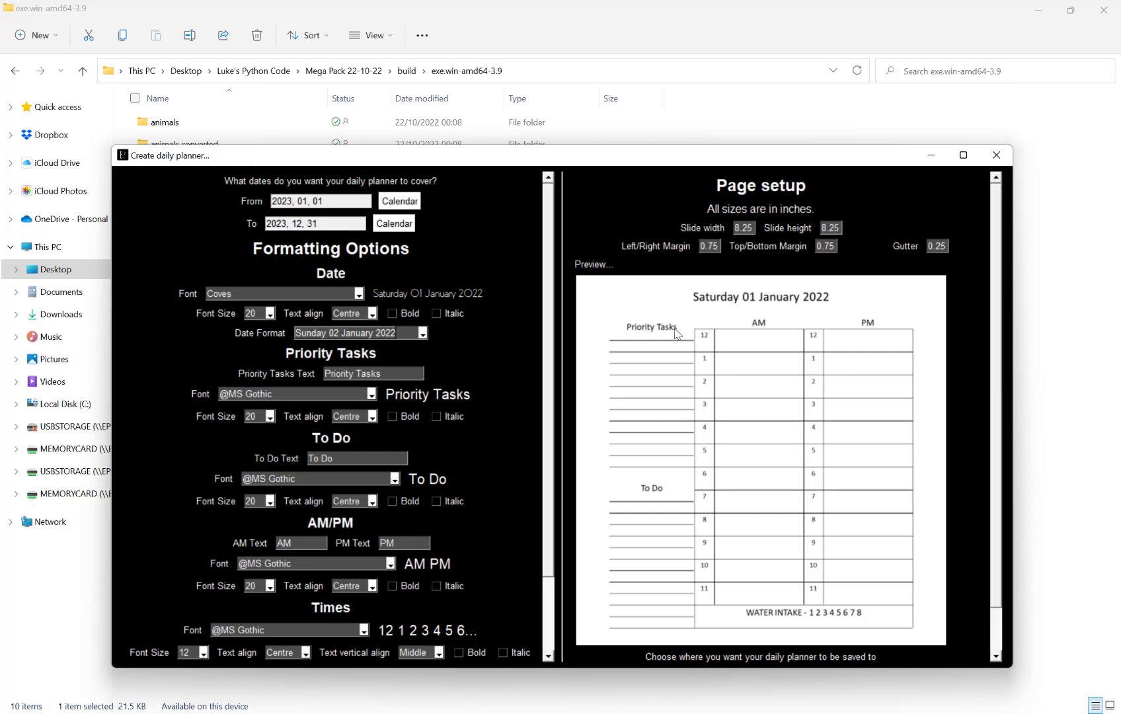
# Step: Replace the Priority Tasks heading text with "Shopping"
pyautogui.click(400, 373)
pyautogui.press('BackSpace')
pyautogui.press('BackSpace')
pyautogui.press('BackSpace')
pyautogui.press('BackSpace')
pyautogui.press('BackSpace')
pyautogui.press('BackSpace')
pyautogui.press('BackSpace')
pyautogui.press('BackSpace')
pyautogui.press('BackSpace')
pyautogui.press('BackSpace')
pyautogui.press('BackSpace')
pyautogui.press('BackSpace')
pyautogui.press('BackSpace')
pyautogui.press('BackSpace')
pyautogui.write('Shopping')
# Step: Review the AM/PM label and font settings and the water intake text, and make the hour times bold
pyautogui.scroll(-2, 442, 417)
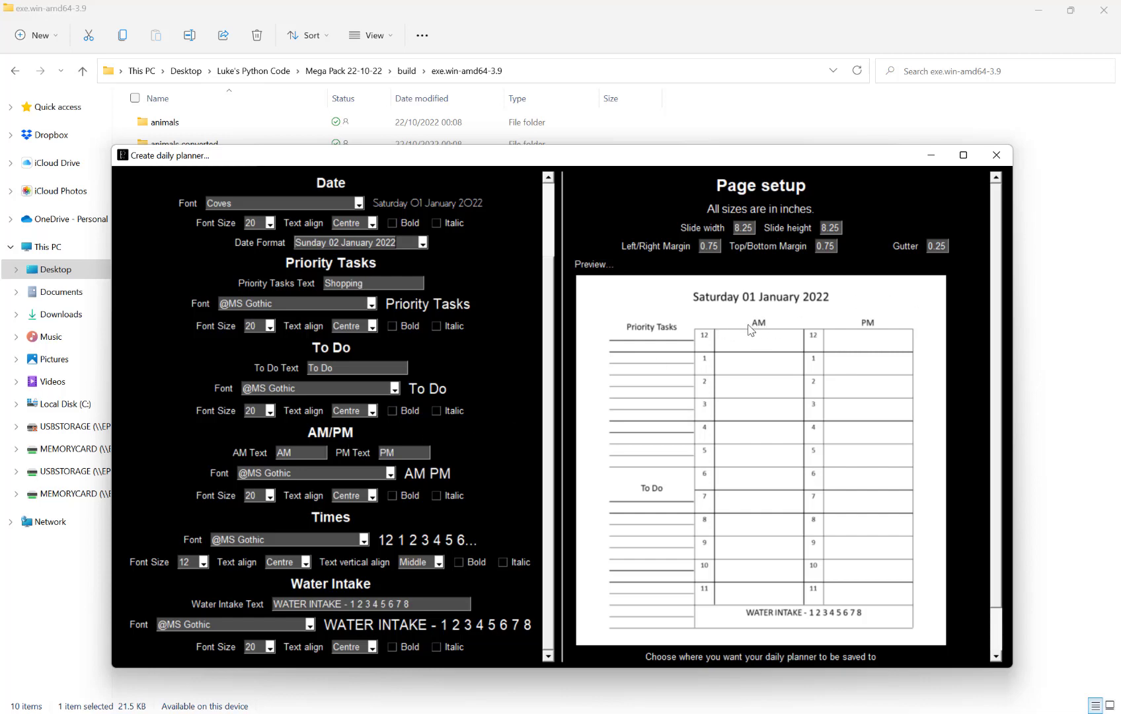
pyautogui.click(294, 453)
pyautogui.click(312, 474)
pyautogui.click(310, 471)
pyautogui.scroll(-1, 777, 581)
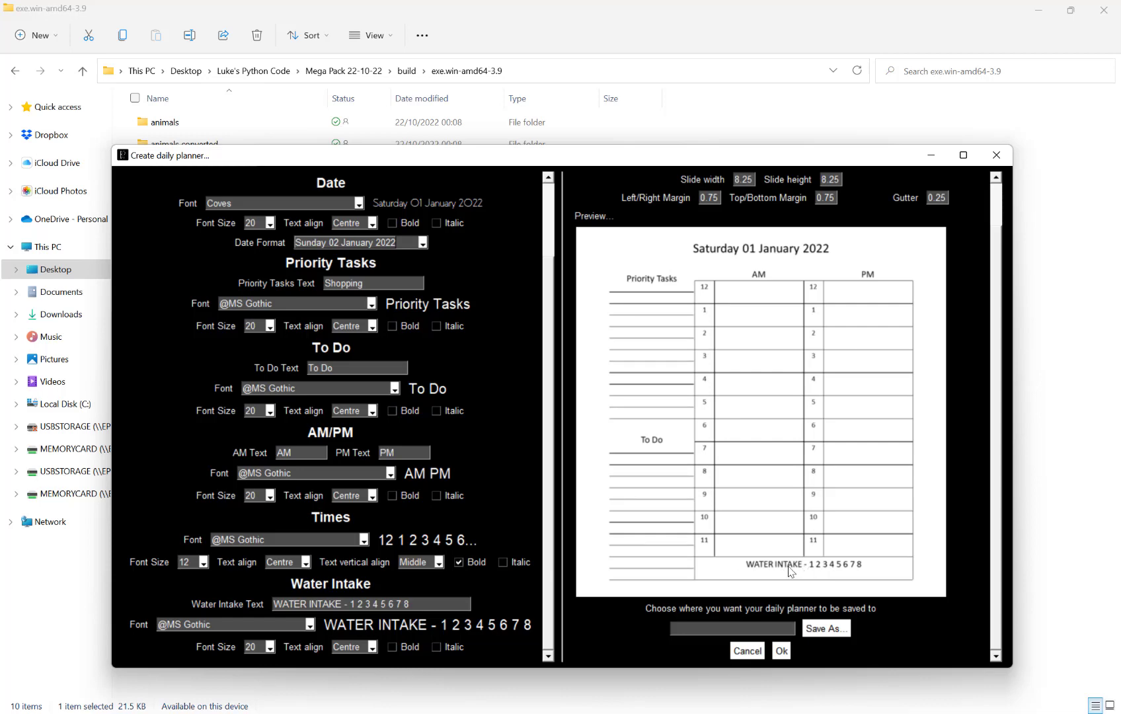
pyautogui.click(433, 607)
pyautogui.scroll(2, 818, 416)
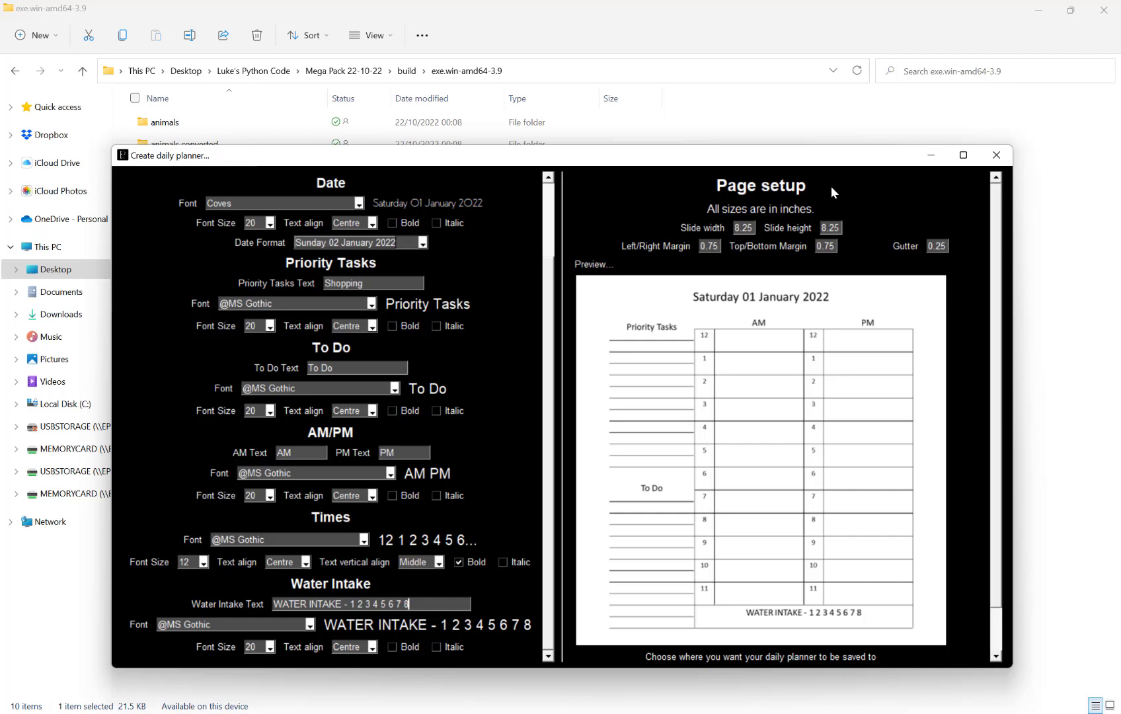
# Step: Set the page size to a slide width of 8.5 inches and a slide height of 11 inches
pyautogui.doubleClick(746, 227)
pyautogui.doubleClick(832, 228)
pyautogui.write('1')
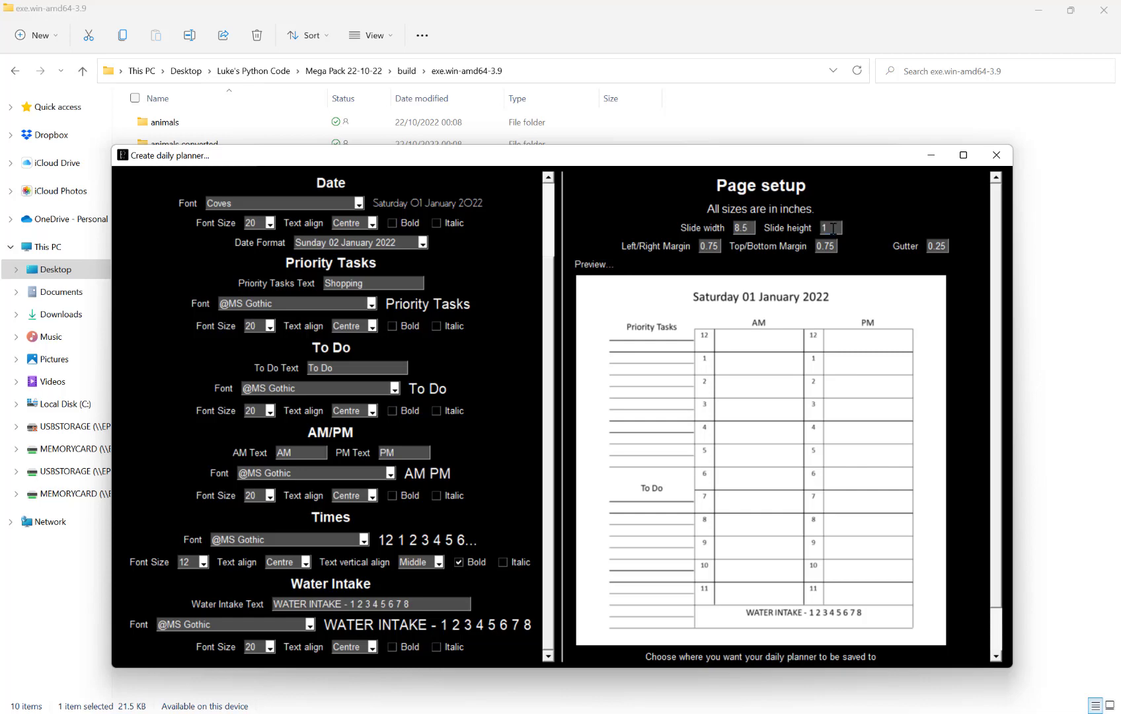
pyautogui.write('1')
# Step: Review the margin and gutter settings alongside the planner's date range and page preview
pyautogui.click(711, 245)
pyautogui.scroll(-1, 793, 280)
pyautogui.scroll(1, 793, 281)
pyautogui.doubleClick(941, 246)
pyautogui.scroll(3, 518, 266)
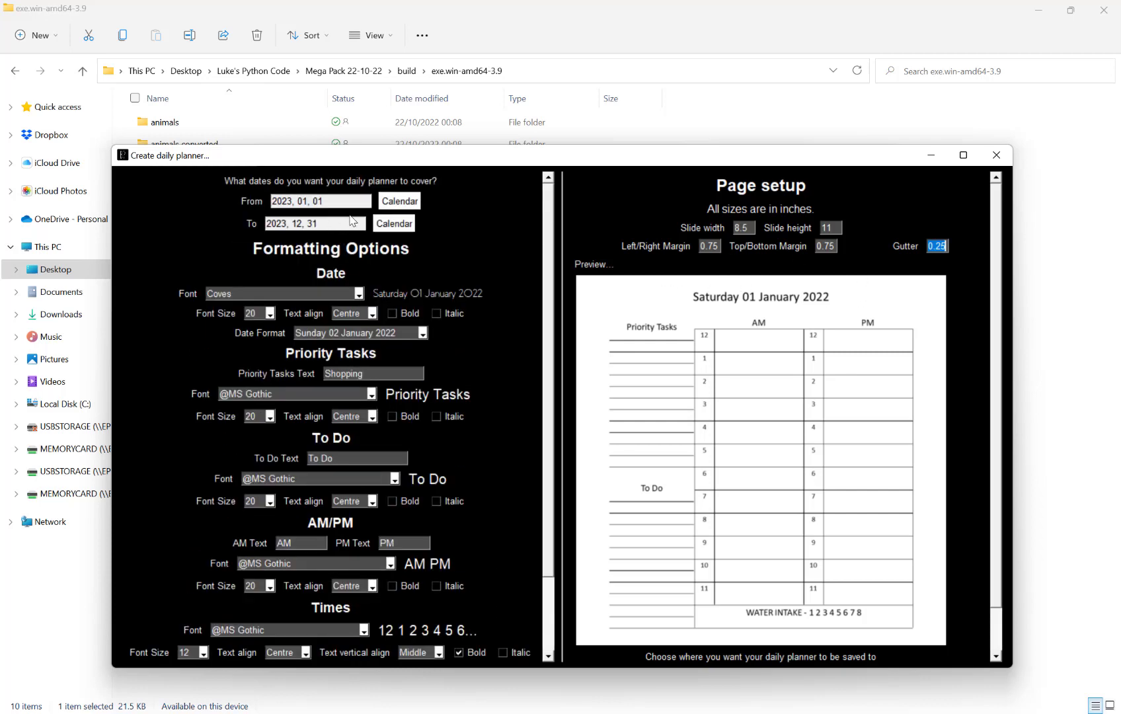
pyautogui.scroll(-2, 790, 284)
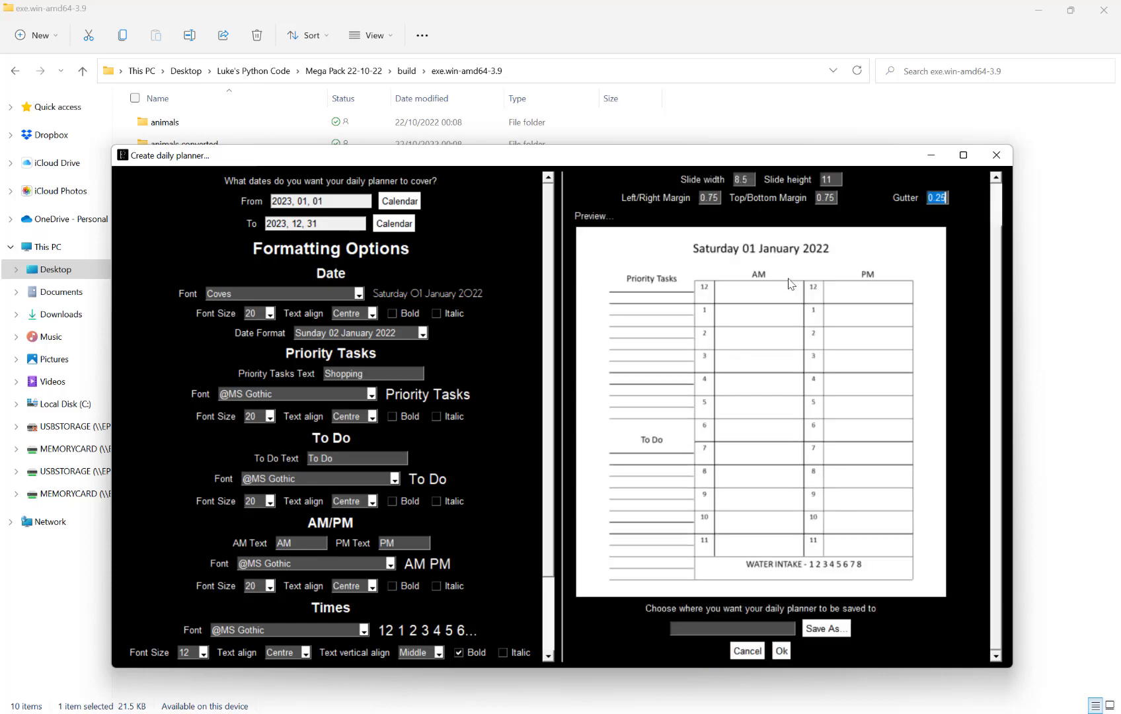
pyautogui.scroll(2, 719, 340)
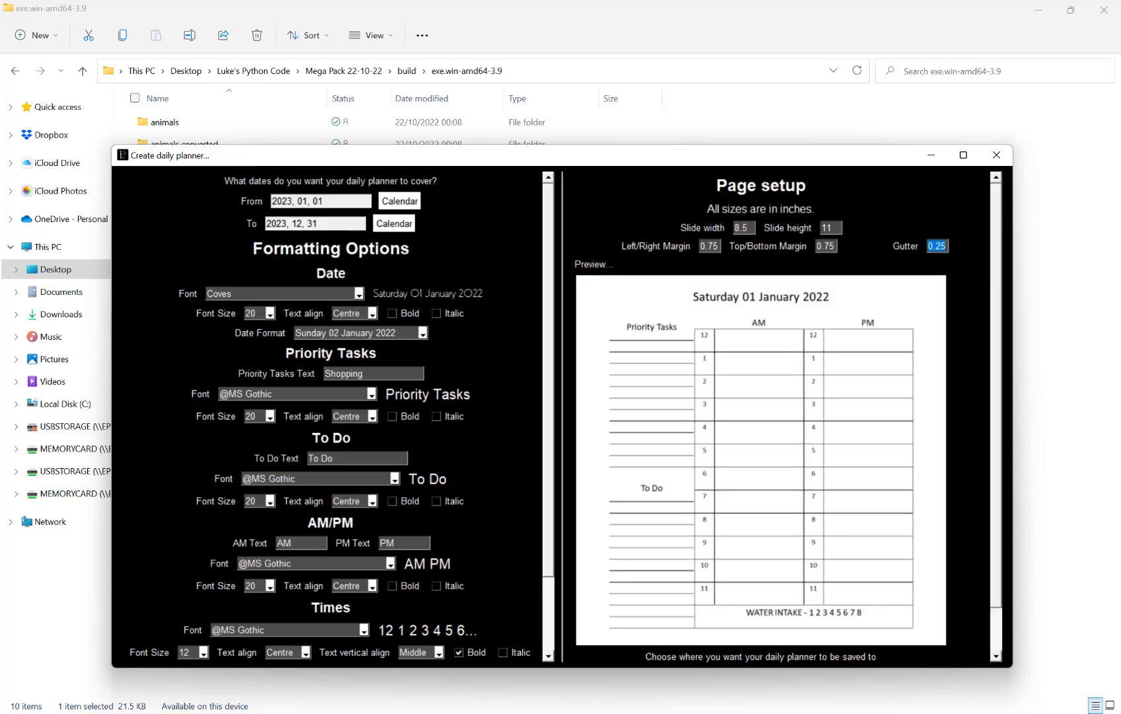
# Step: Switch to the browser and consult the minimum margin table on the KDP trim size, bleed and margins help page
pyautogui.moveTo(591, 713)
pyautogui.click(666, 654)
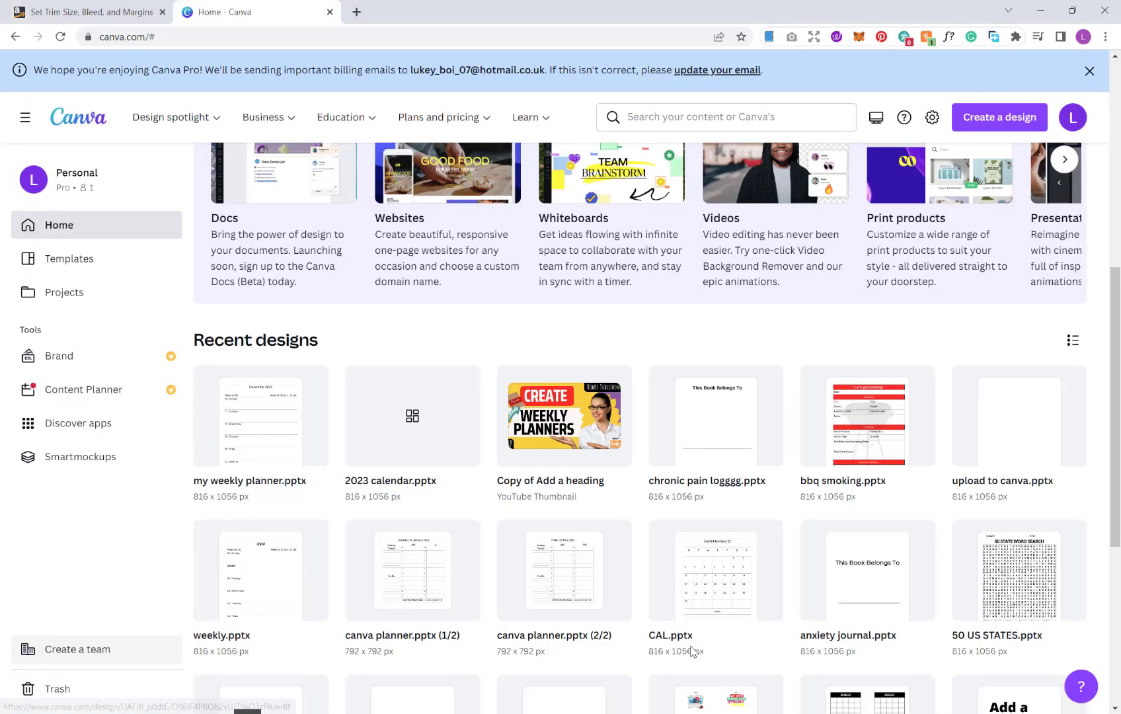
pyautogui.click(44, 13)
pyautogui.scroll(-1, 818, 401)
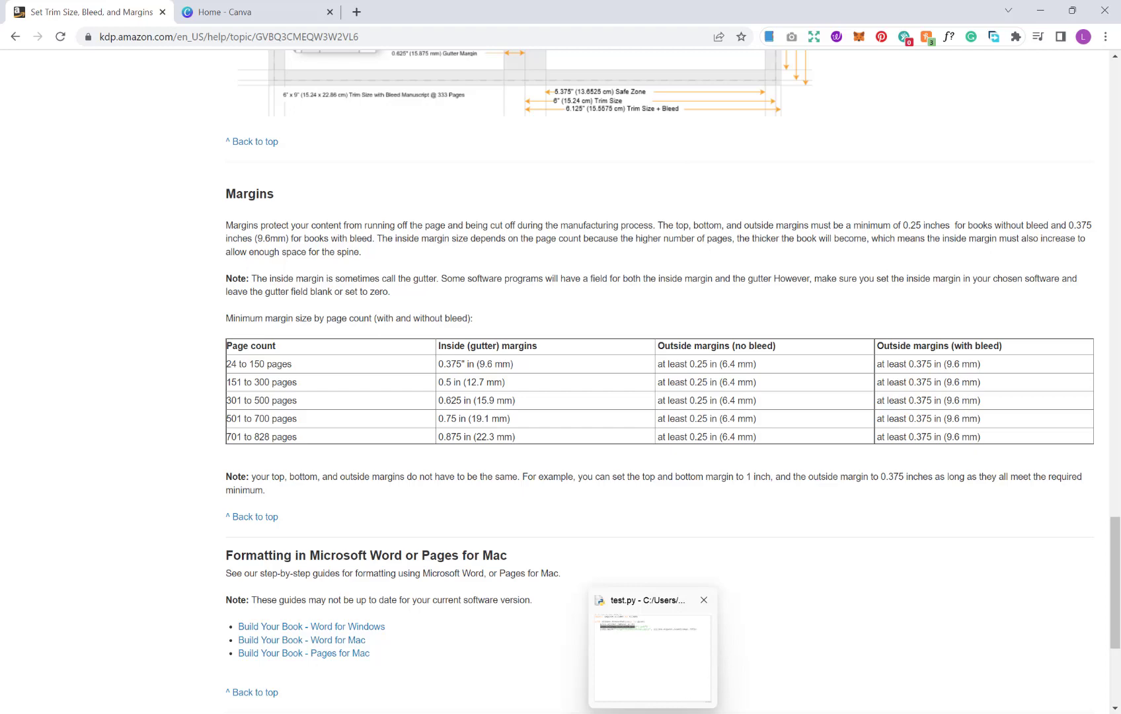
# Step: Switch back to the daily planner setup window and bring up its save location setting
pyautogui.moveTo(684, 713)
pyautogui.click(752, 676)
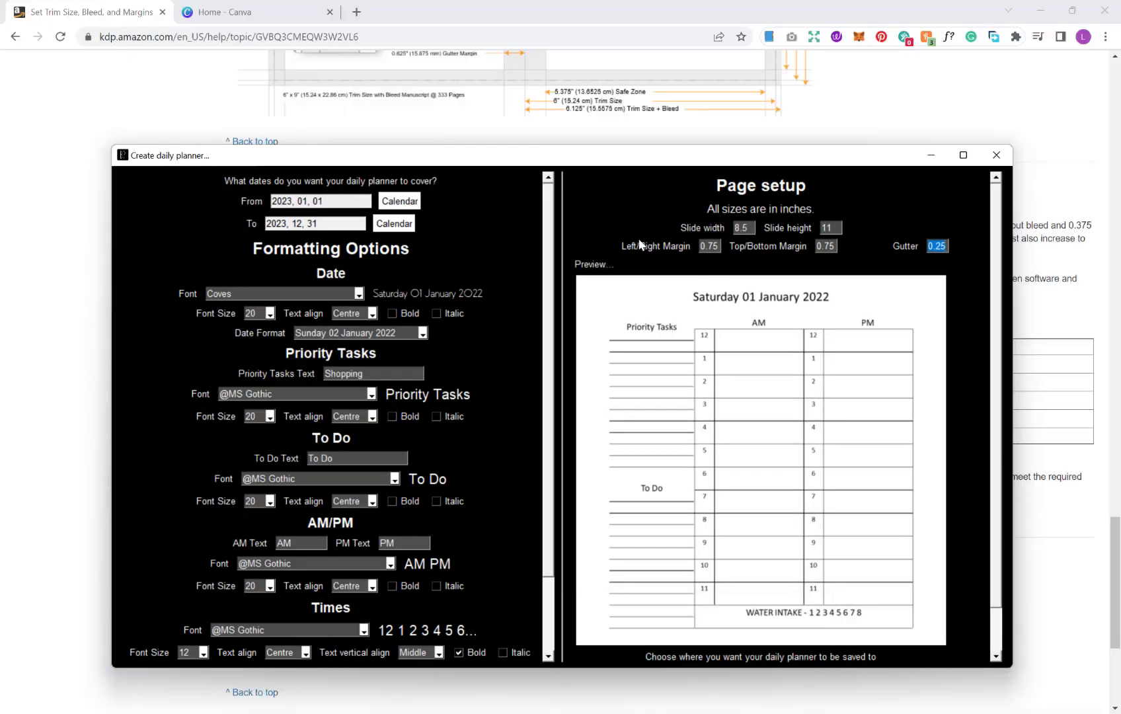
pyautogui.moveTo(680, 161); pyautogui.dragTo(649, 125)
pyautogui.scroll(-2, 808, 366)
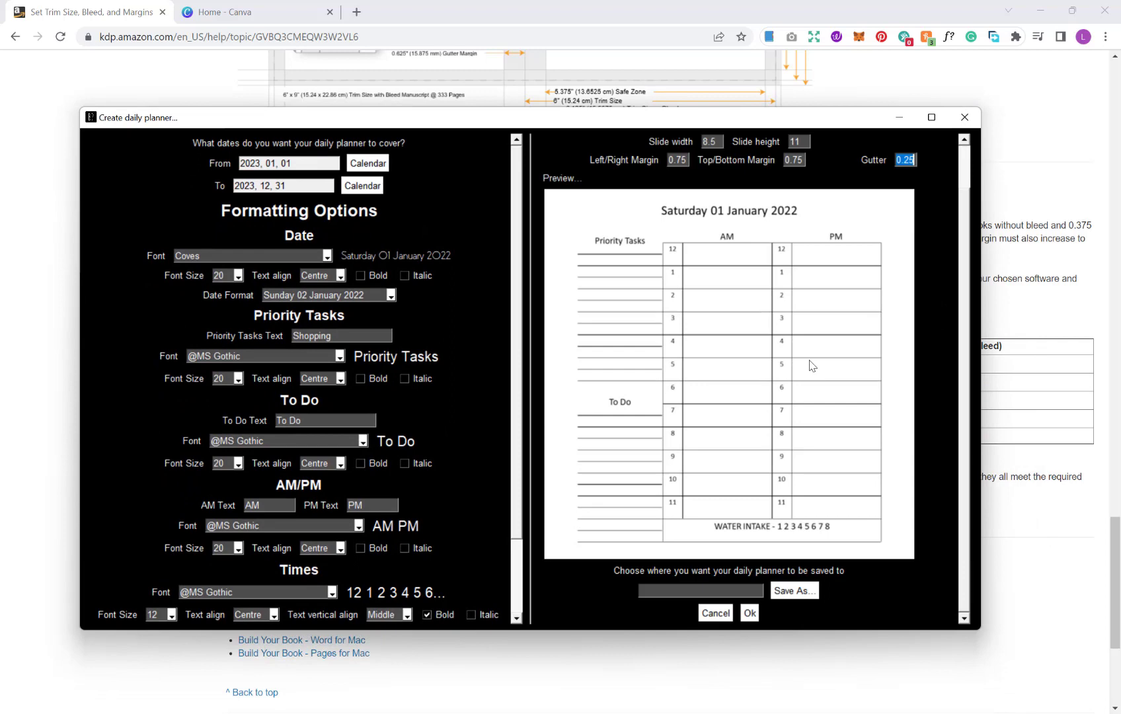
# Step: Set the planner to save in Downloads as a PowerPoint file named "daily planner 2023" and generate it
pyautogui.click(803, 591)
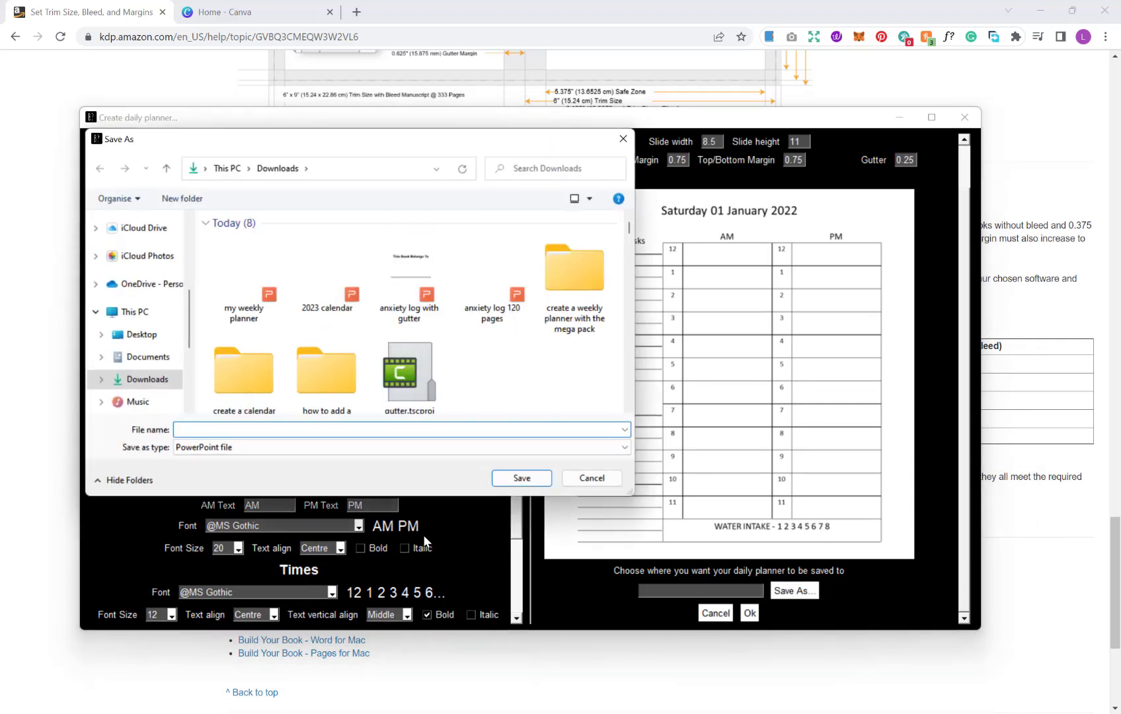
pyautogui.click(247, 448)
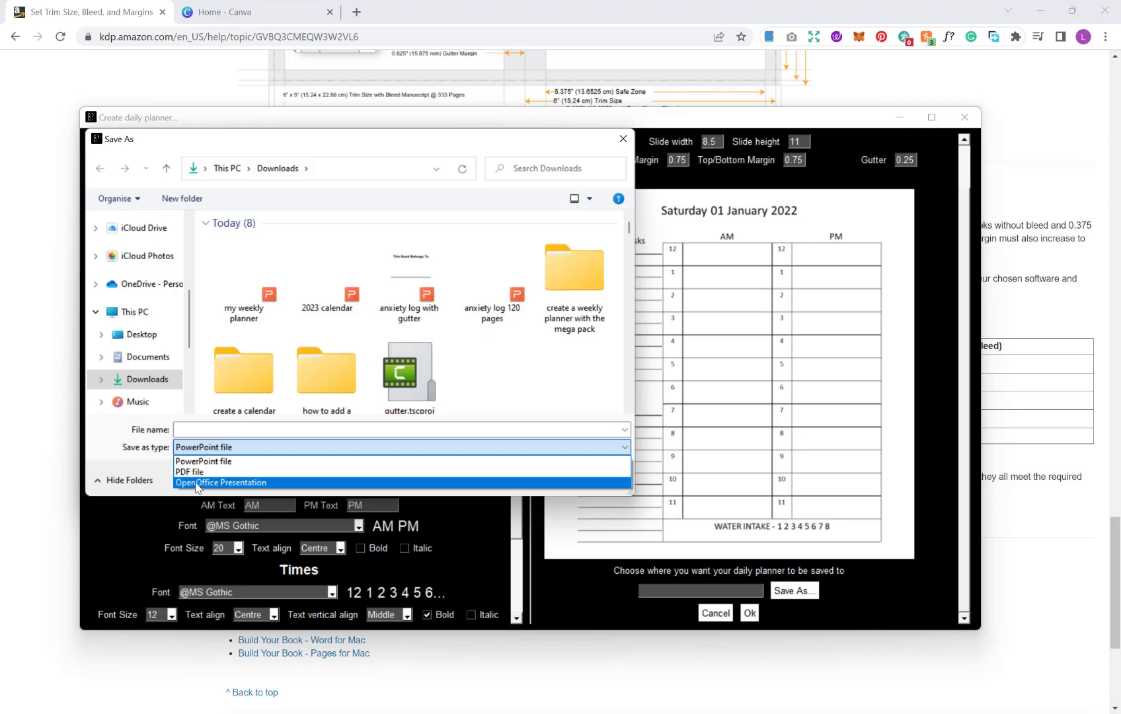
pyautogui.click(221, 464)
pyautogui.click(226, 429)
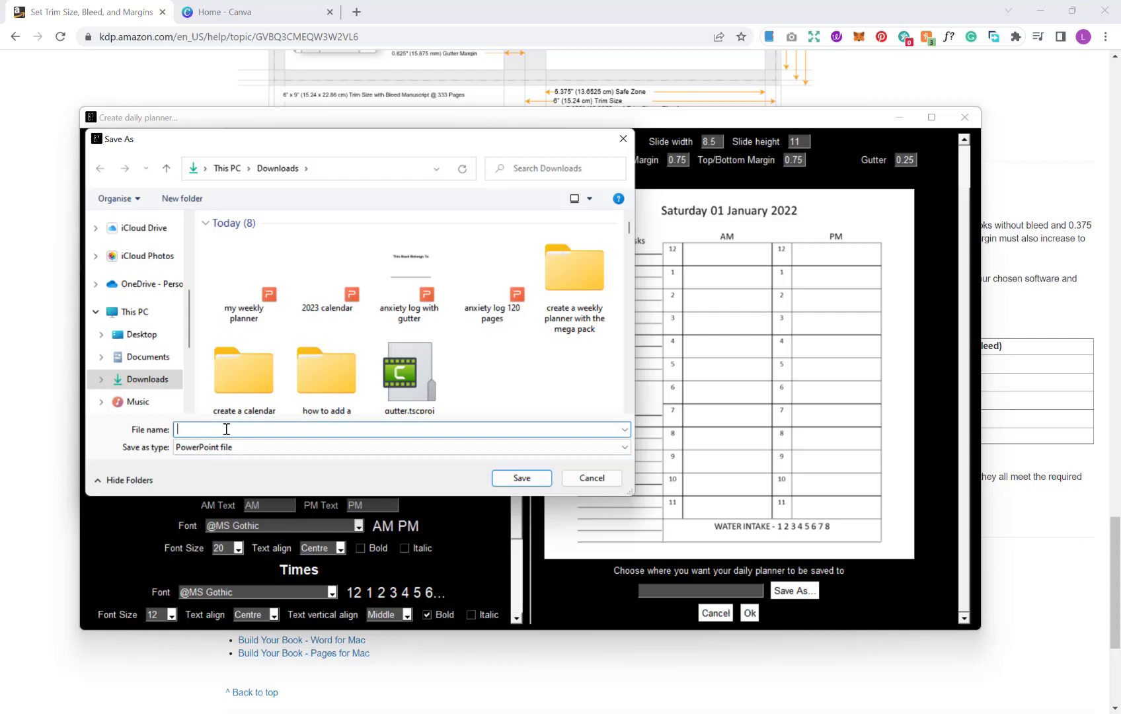
pyautogui.write('daily planner')
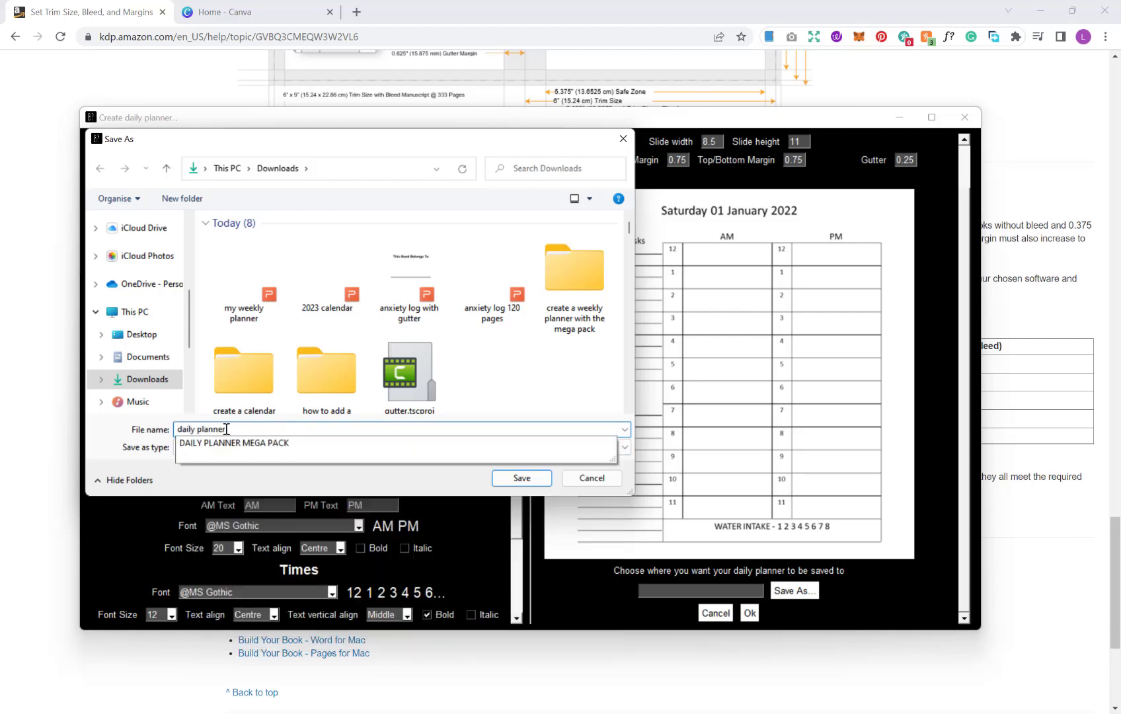
pyautogui.write(' 2023')
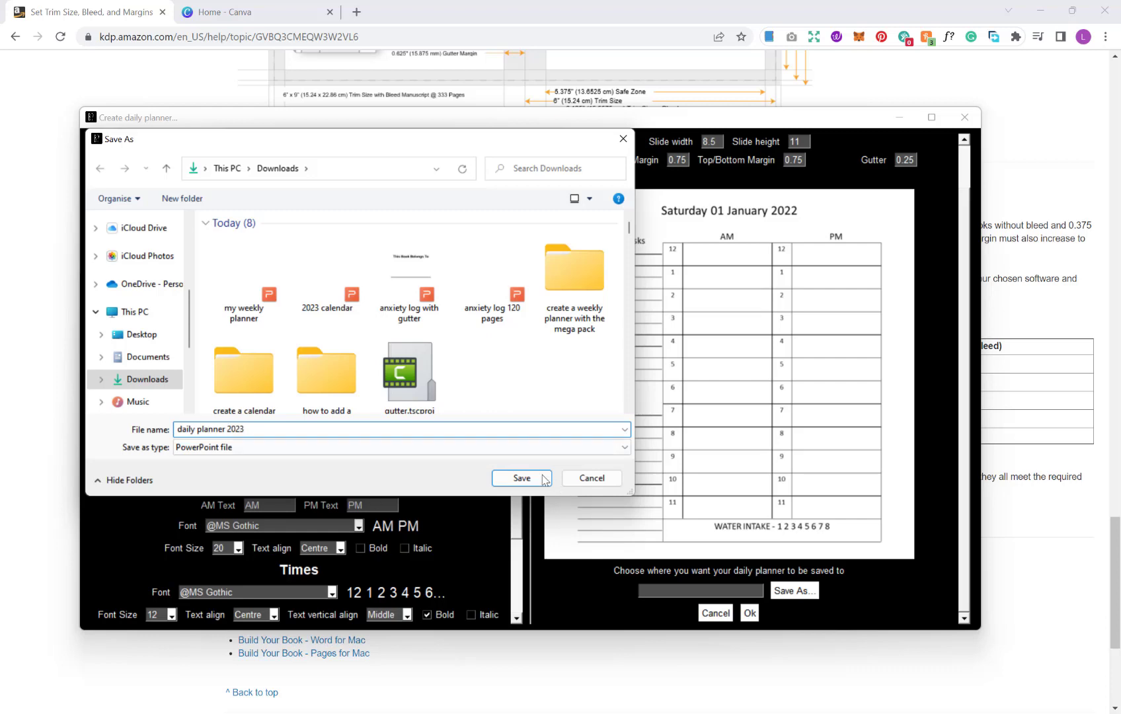
pyautogui.click(542, 478)
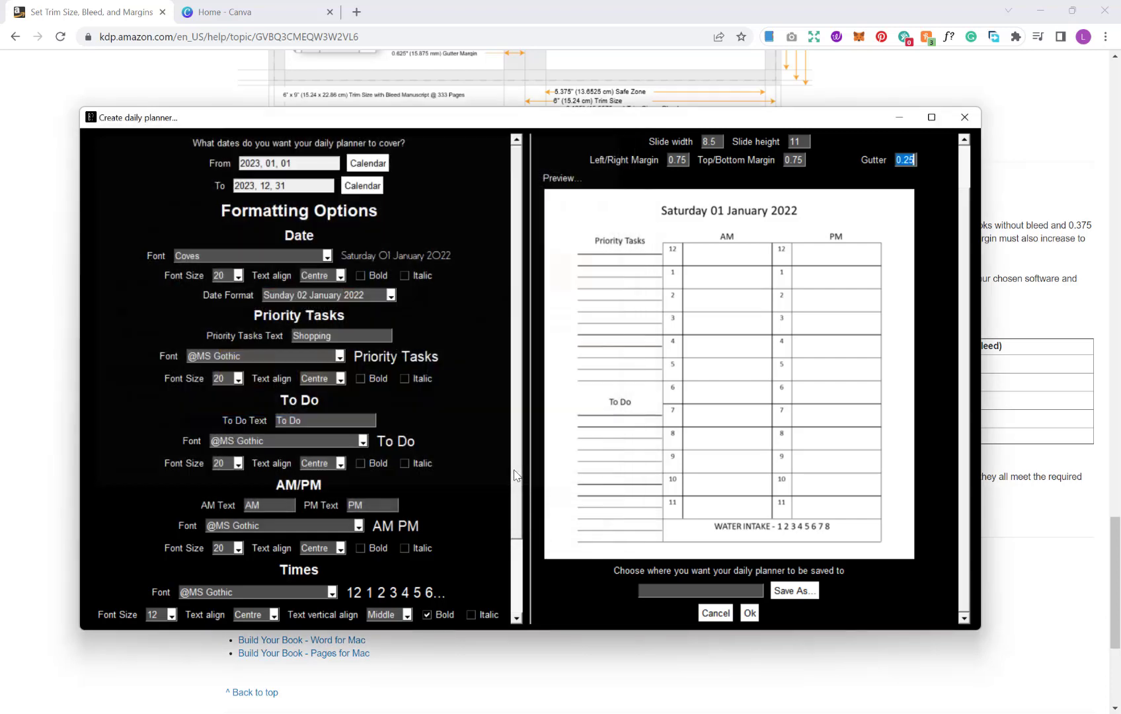
pyautogui.click(750, 614)
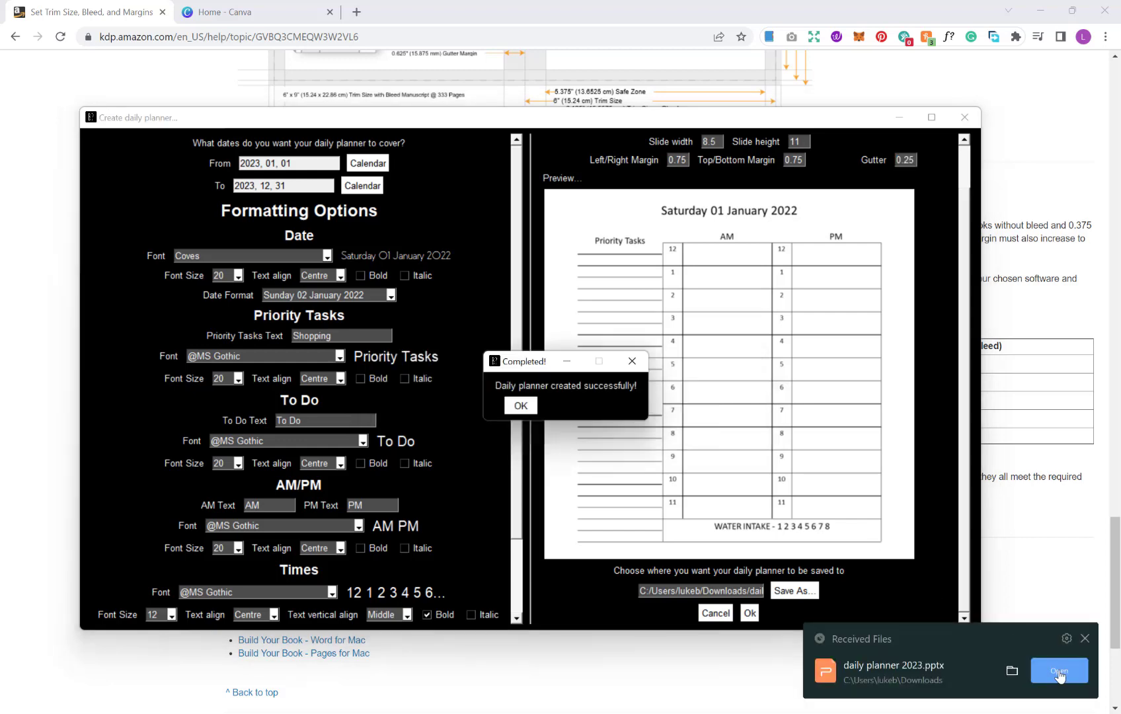
# Step: Open daily planner 2023.pptx in WPS Office and check the date and Shopping headings plus the second and third slides
pyautogui.click(1059, 671)
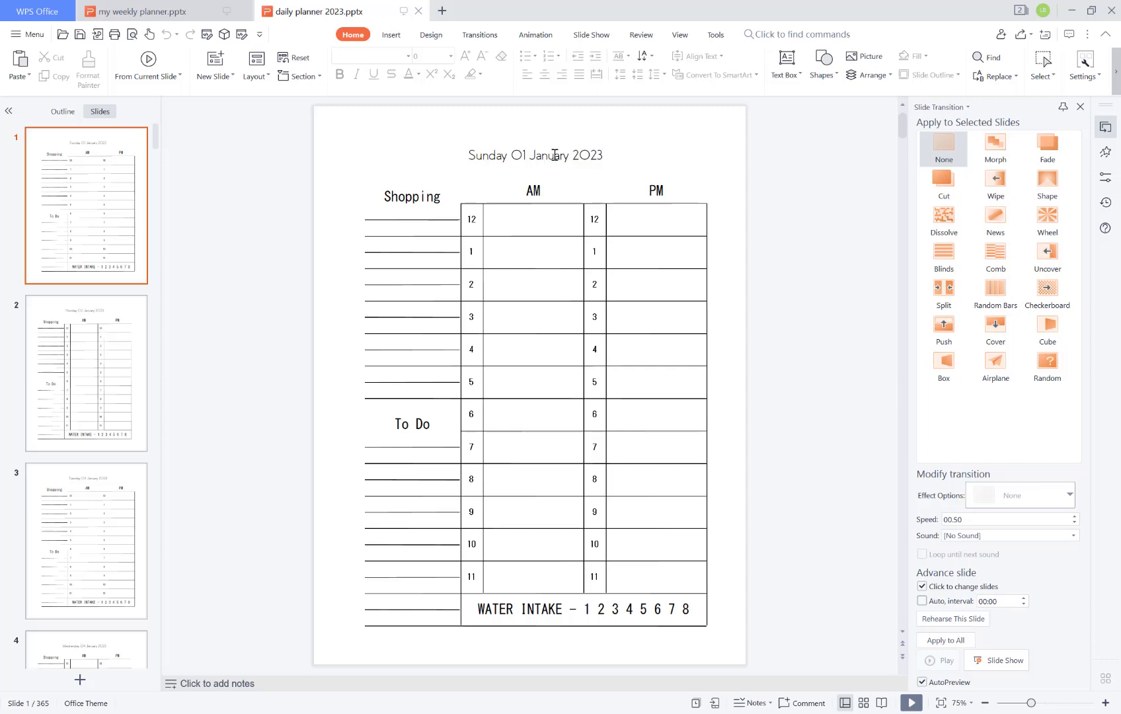
pyautogui.click(553, 155)
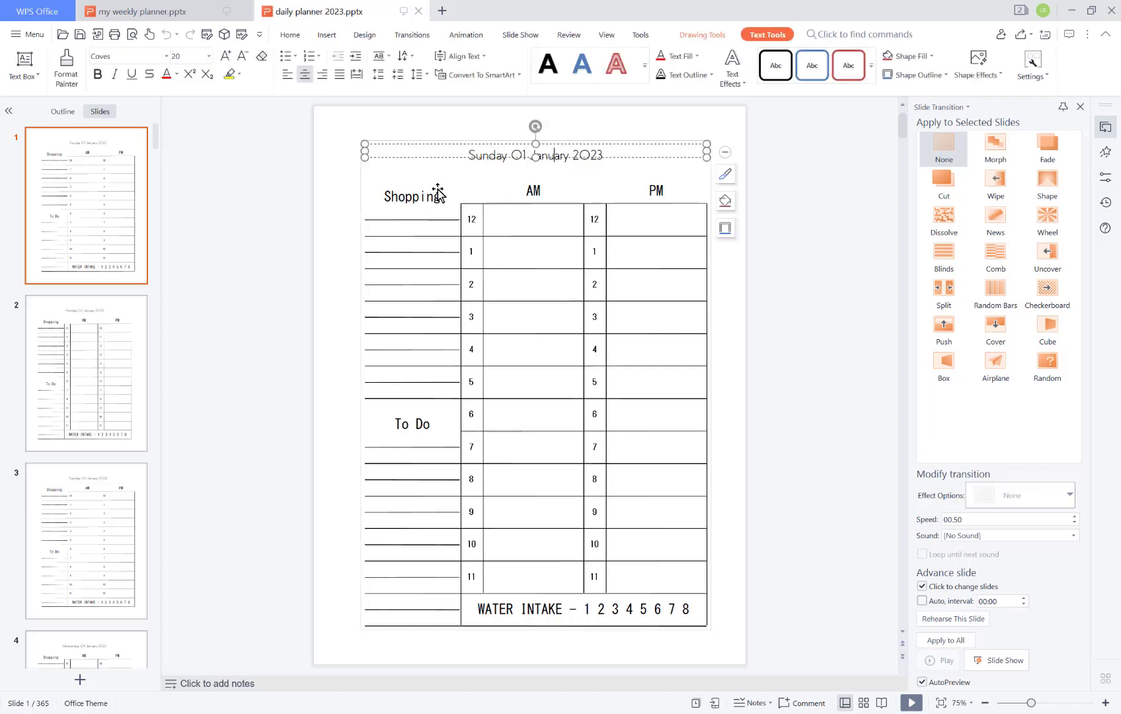
pyautogui.click(407, 196)
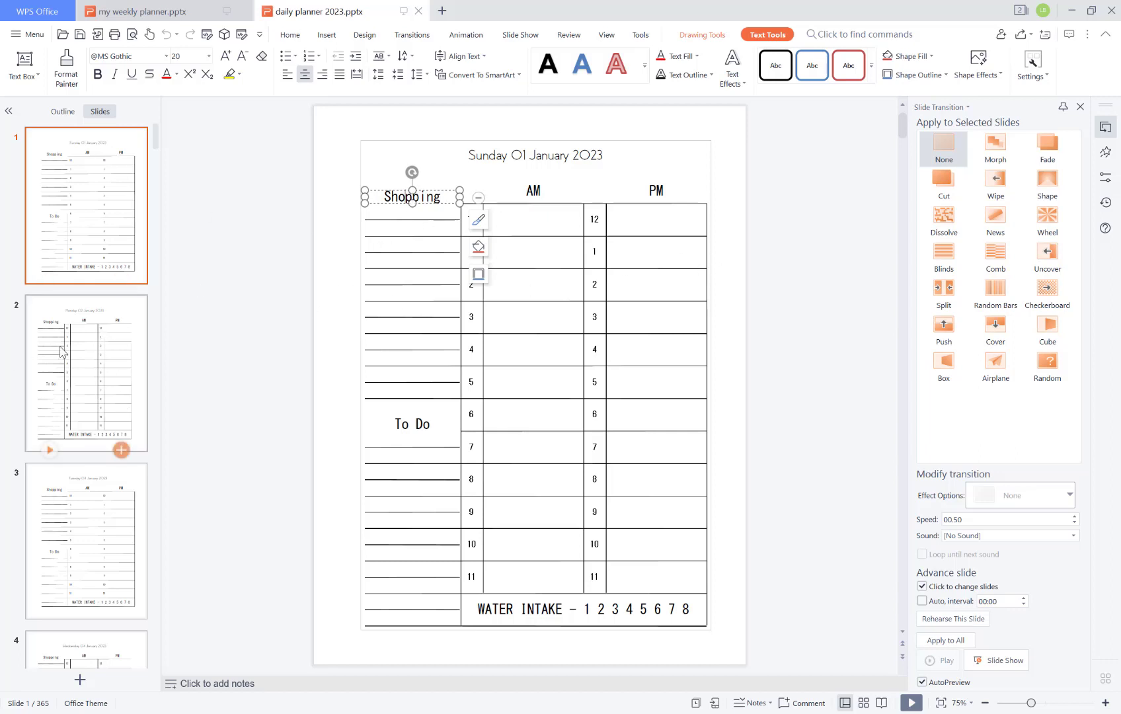
pyautogui.click(78, 359)
pyautogui.click(99, 520)
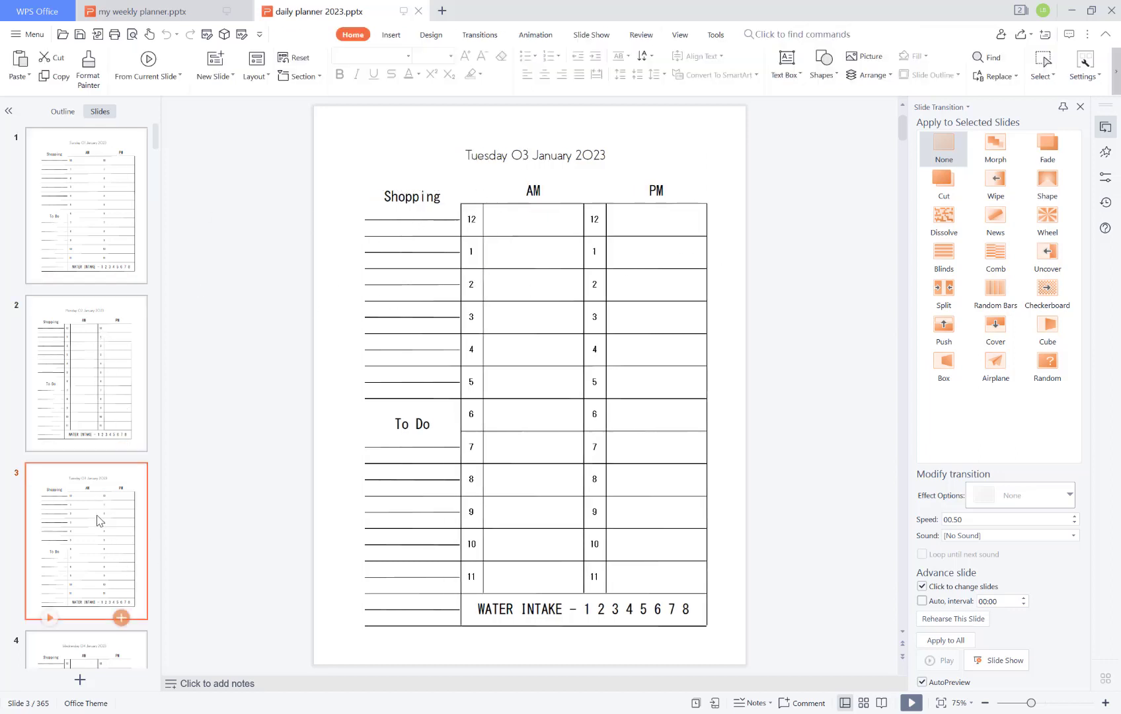
# Step: Enlarge the date heading on the first slide to size 32 and change its font to Constantia
pyautogui.click(62, 218)
pyautogui.click(534, 159)
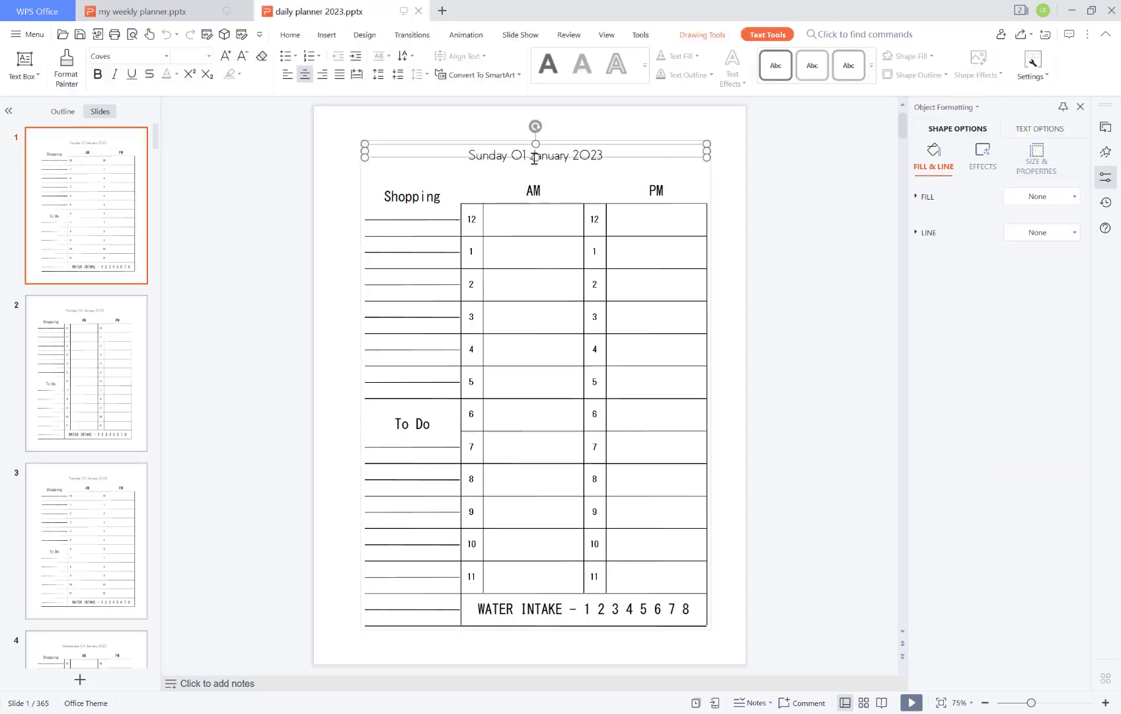
pyautogui.moveTo(600, 150); pyautogui.dragTo(464, 155)
pyautogui.click(227, 57)
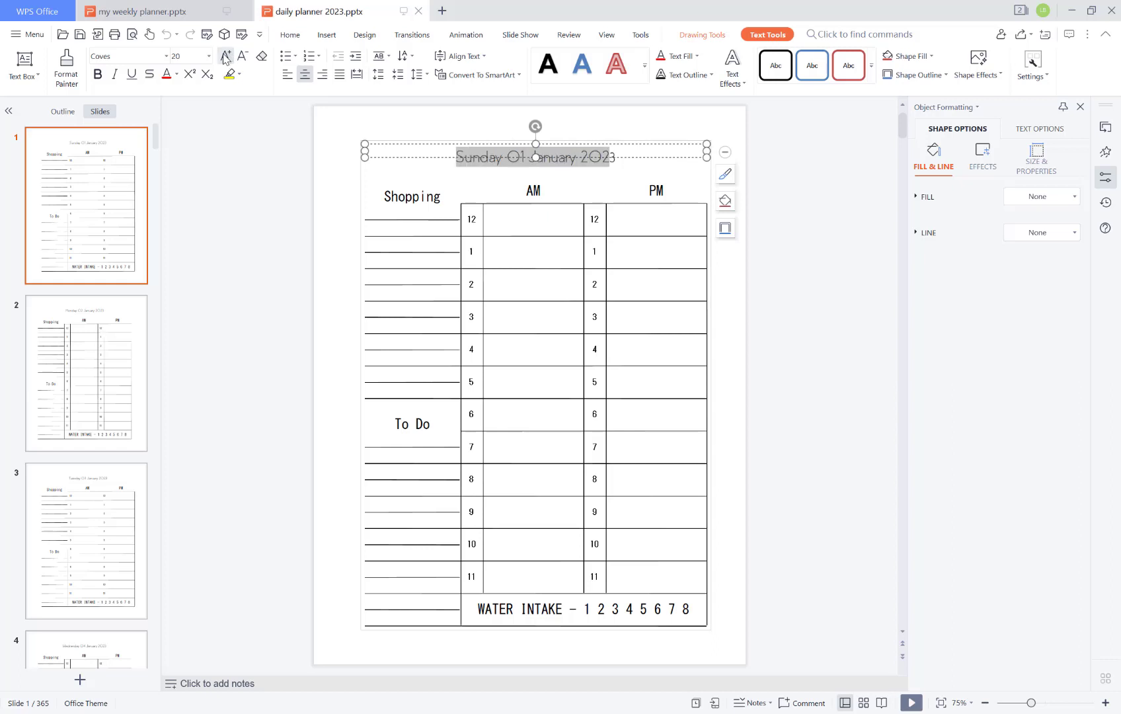
pyautogui.click(227, 57)
pyautogui.click(226, 57)
pyautogui.click(226, 56)
pyautogui.click(226, 57)
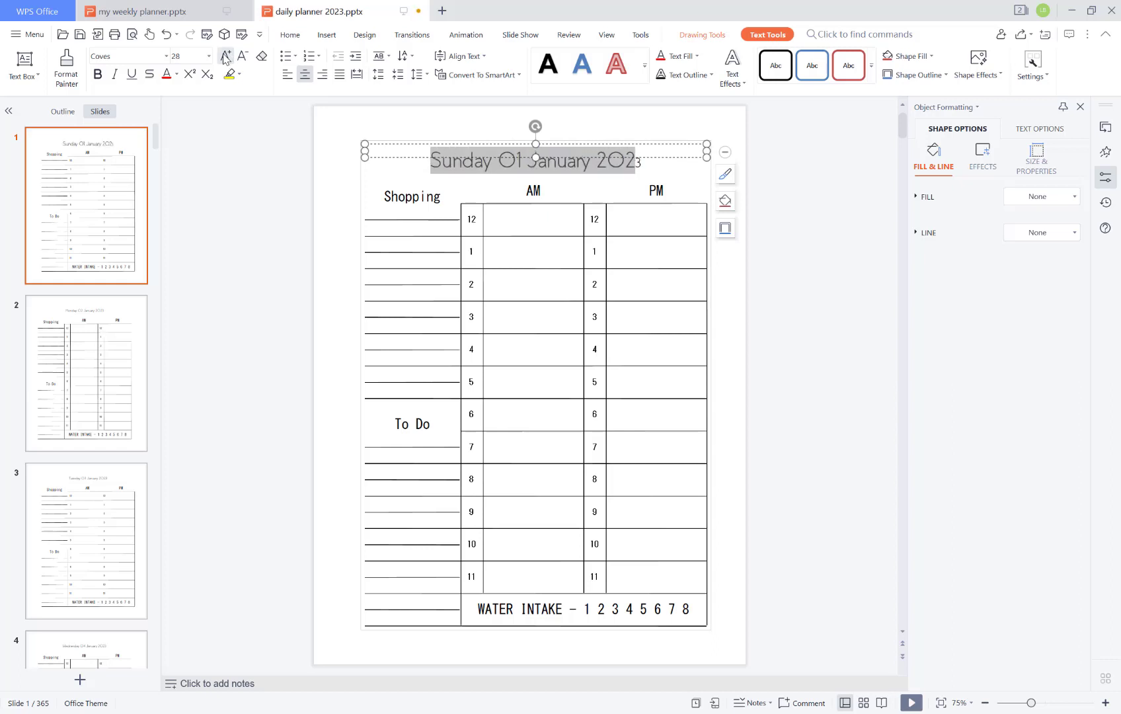
pyautogui.click(166, 56)
pyautogui.click(158, 75)
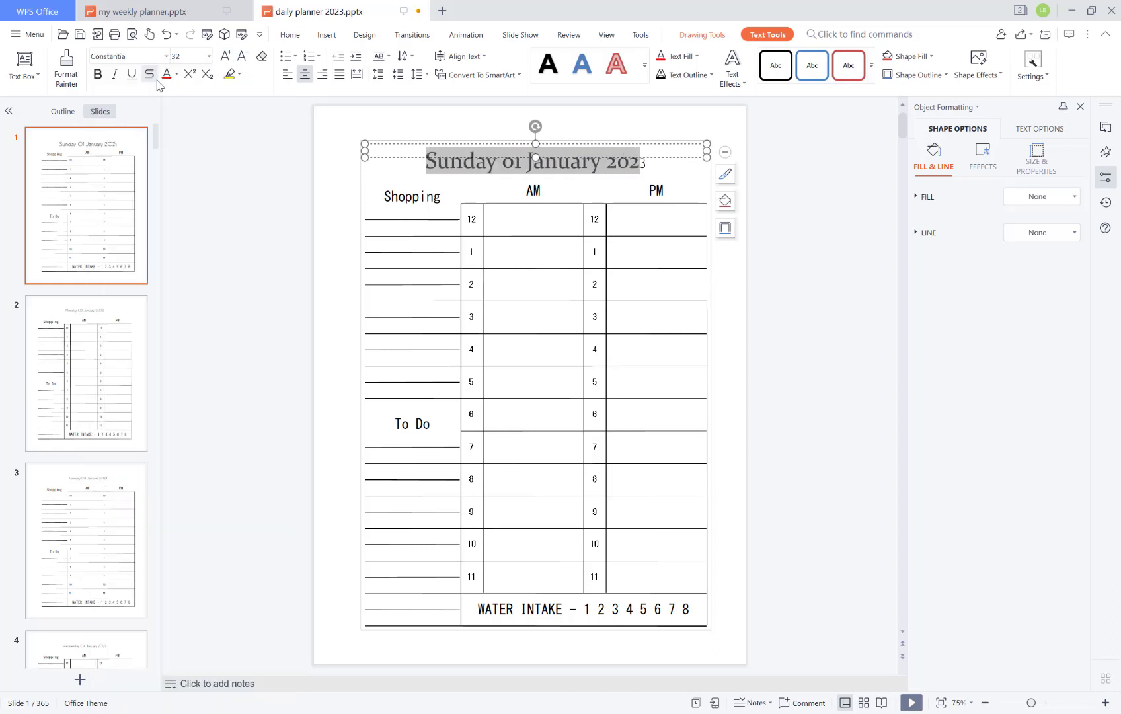
# Step: Move the Shopping heading on the first slide slightly down, just above the first line of its list
pyautogui.click(459, 197)
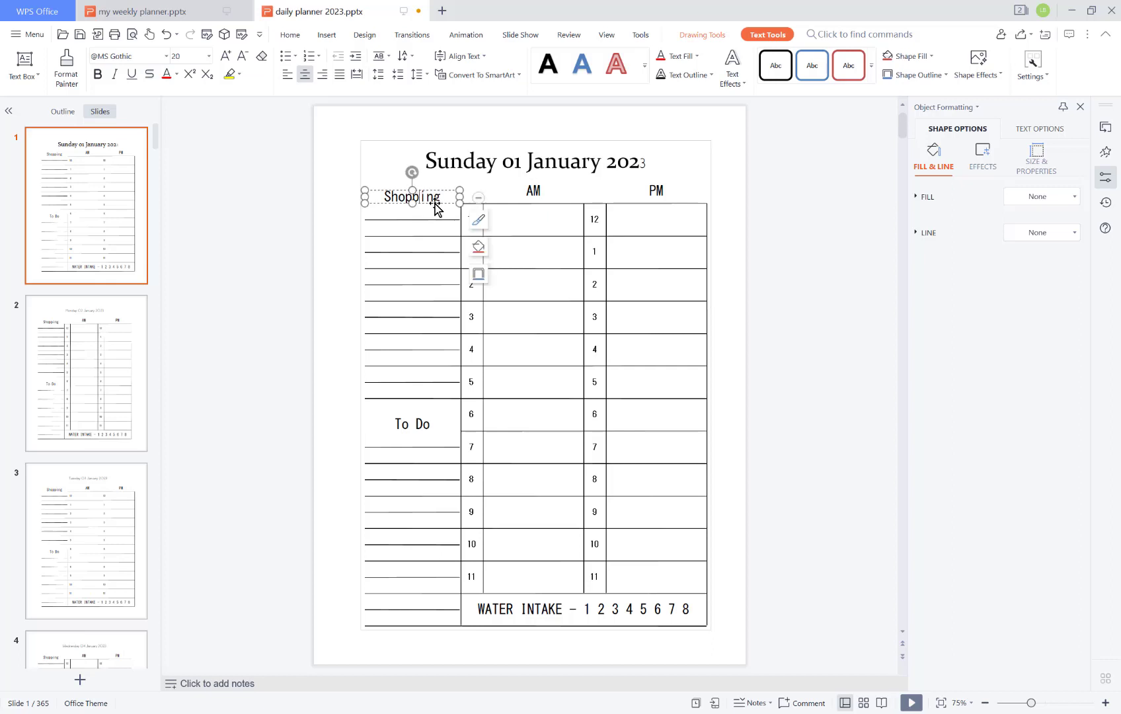
pyautogui.moveTo(435, 208); pyautogui.dragTo(433, 222)
pyautogui.click(504, 240)
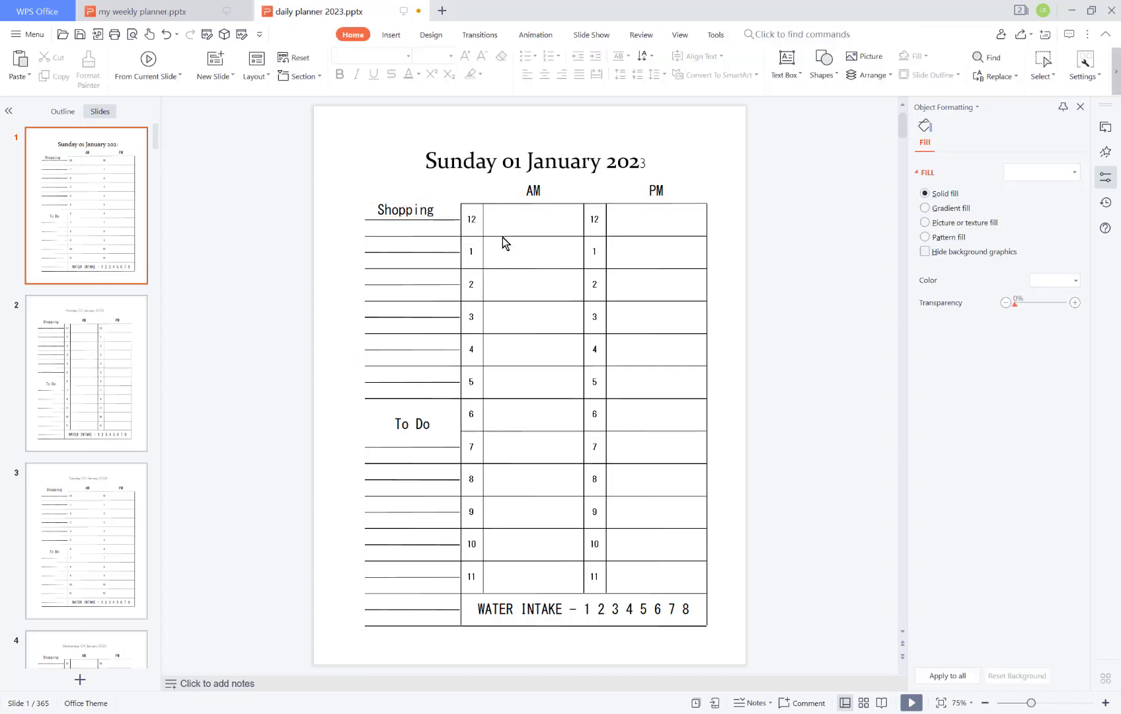